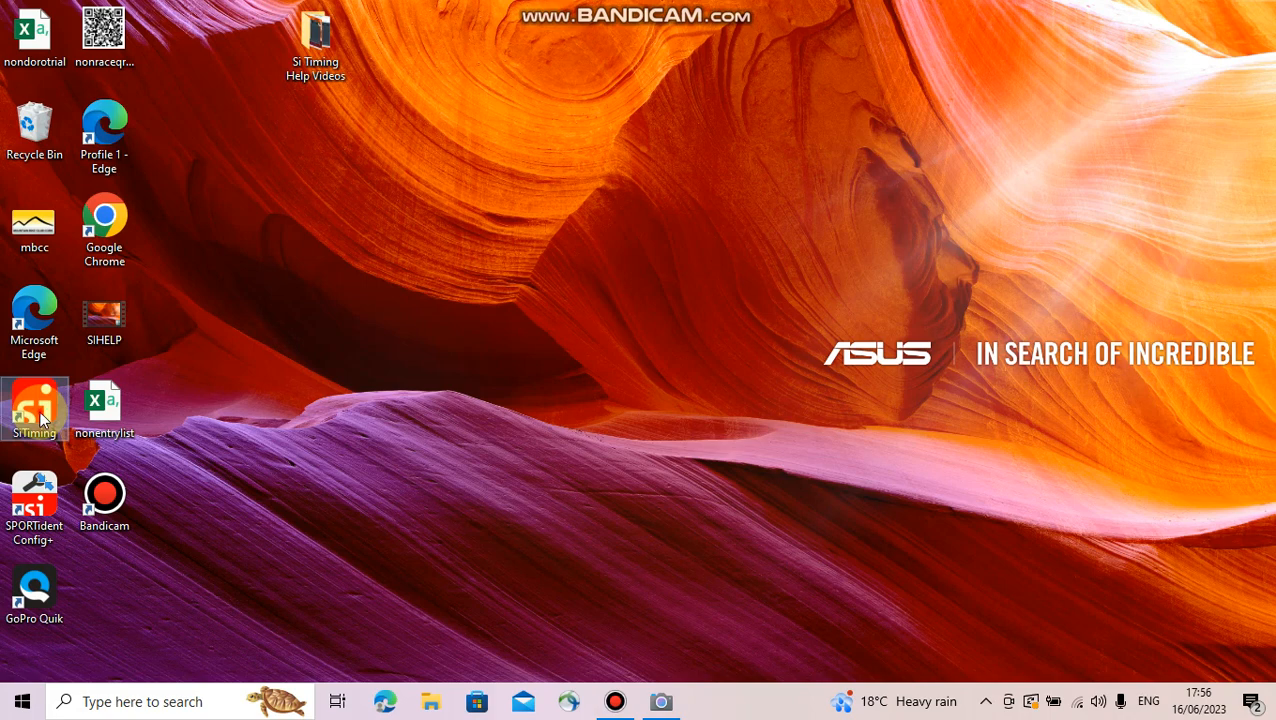
Launch SiTiming and connect to the localhost\events4 database
double_click(41, 420)
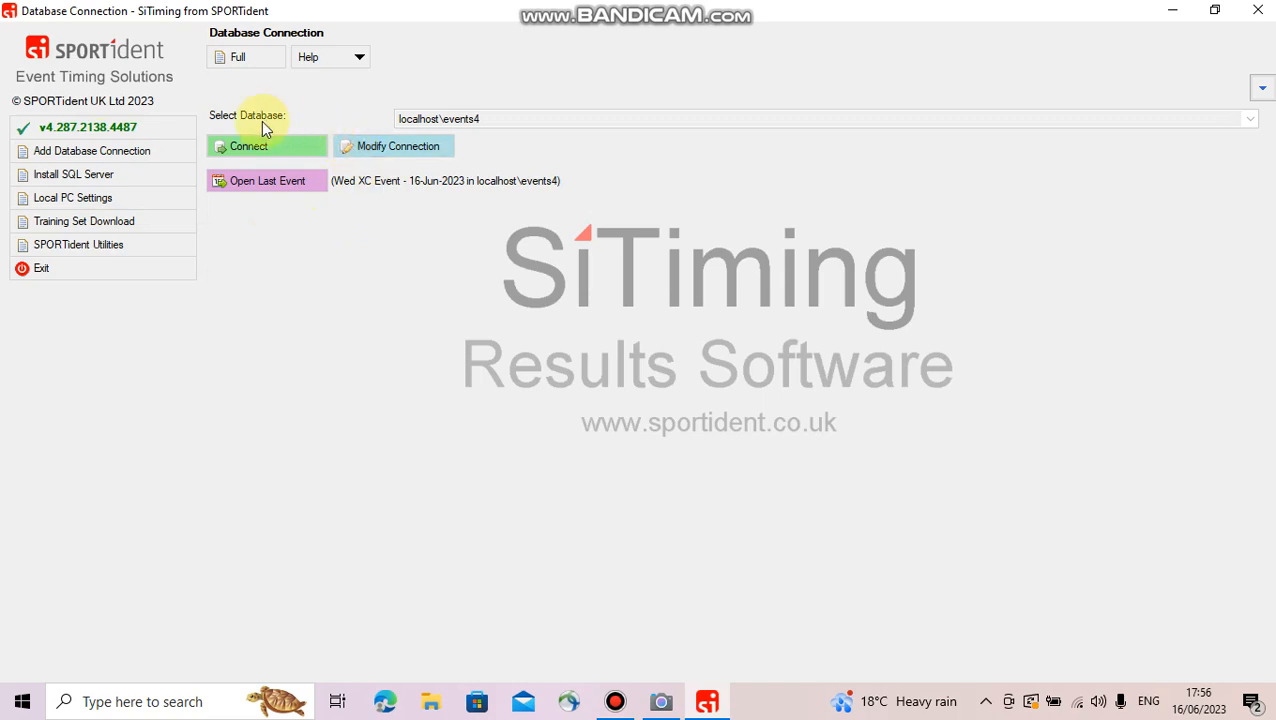
left_click(255, 148)
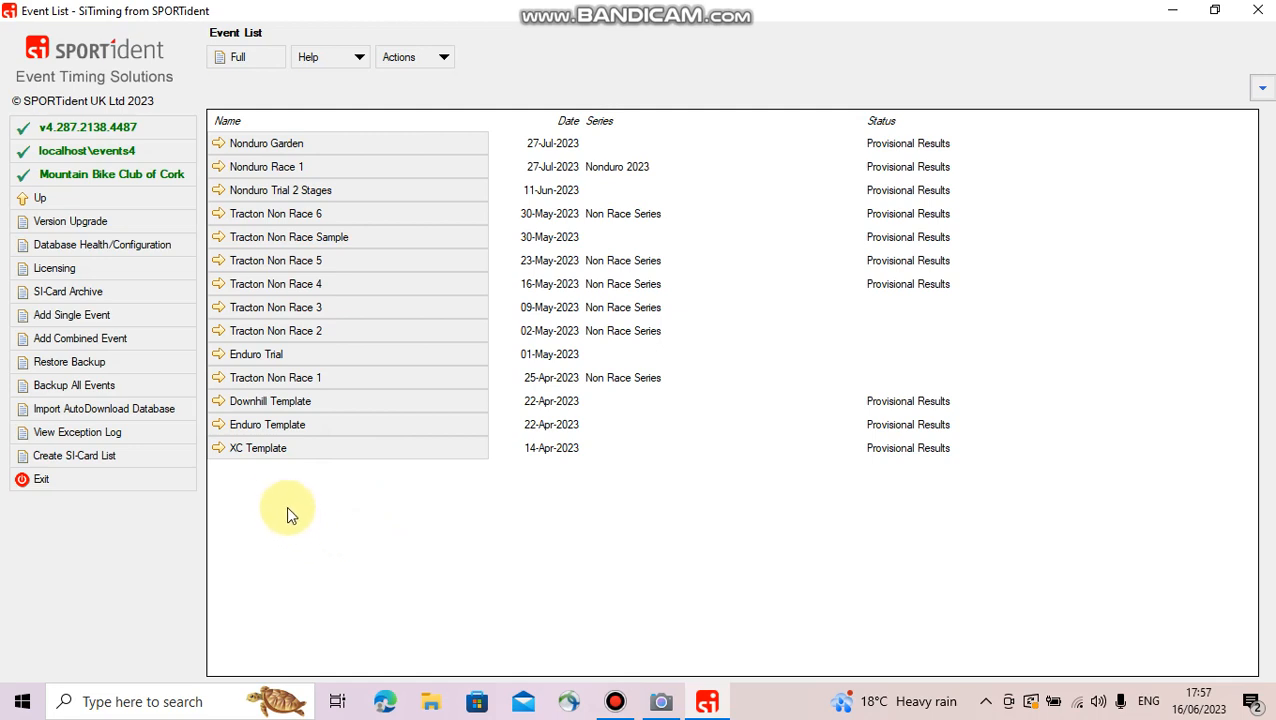
Create a copy of the XC Template event and confirm it with yes
left_click(262, 450)
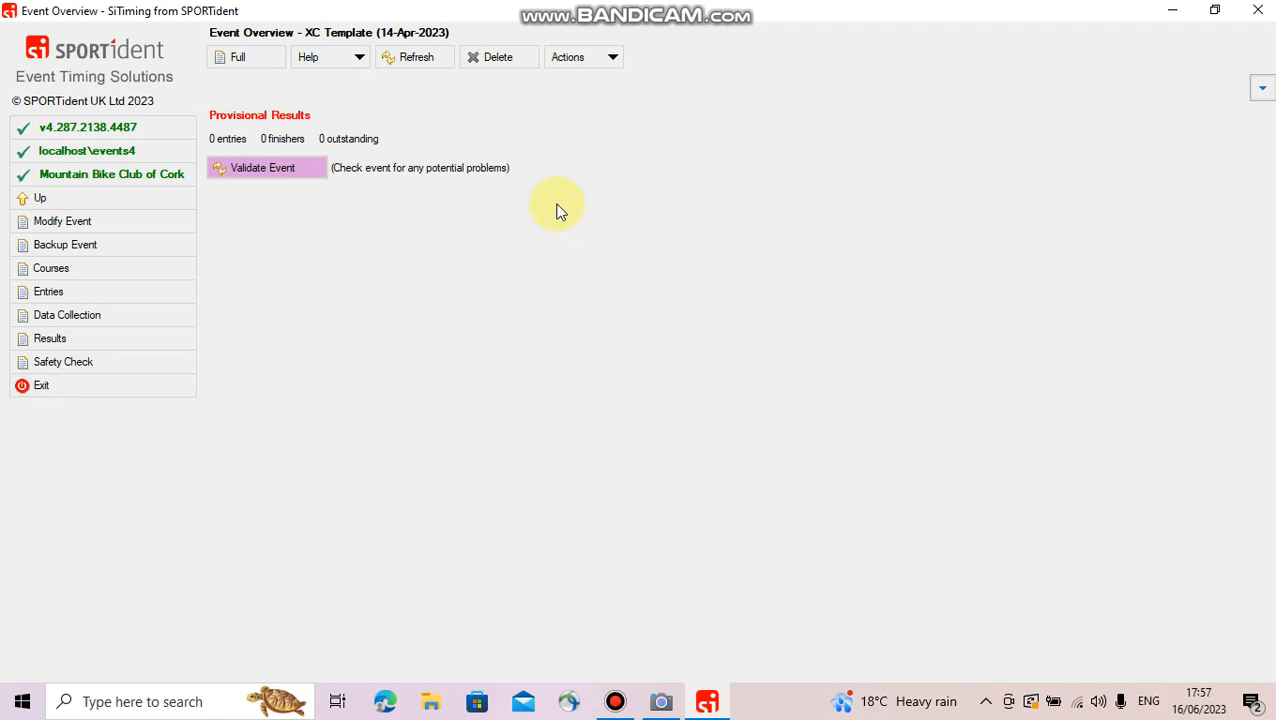
left_click(608, 60)
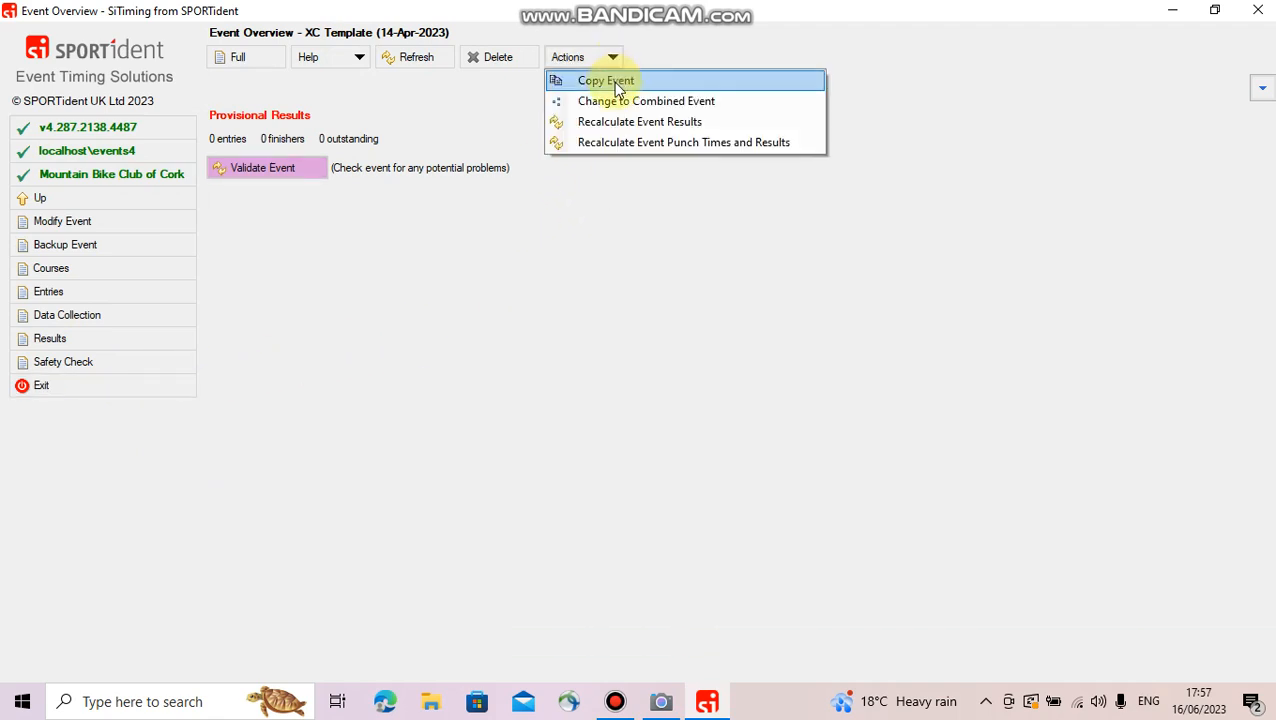
left_click(618, 84)
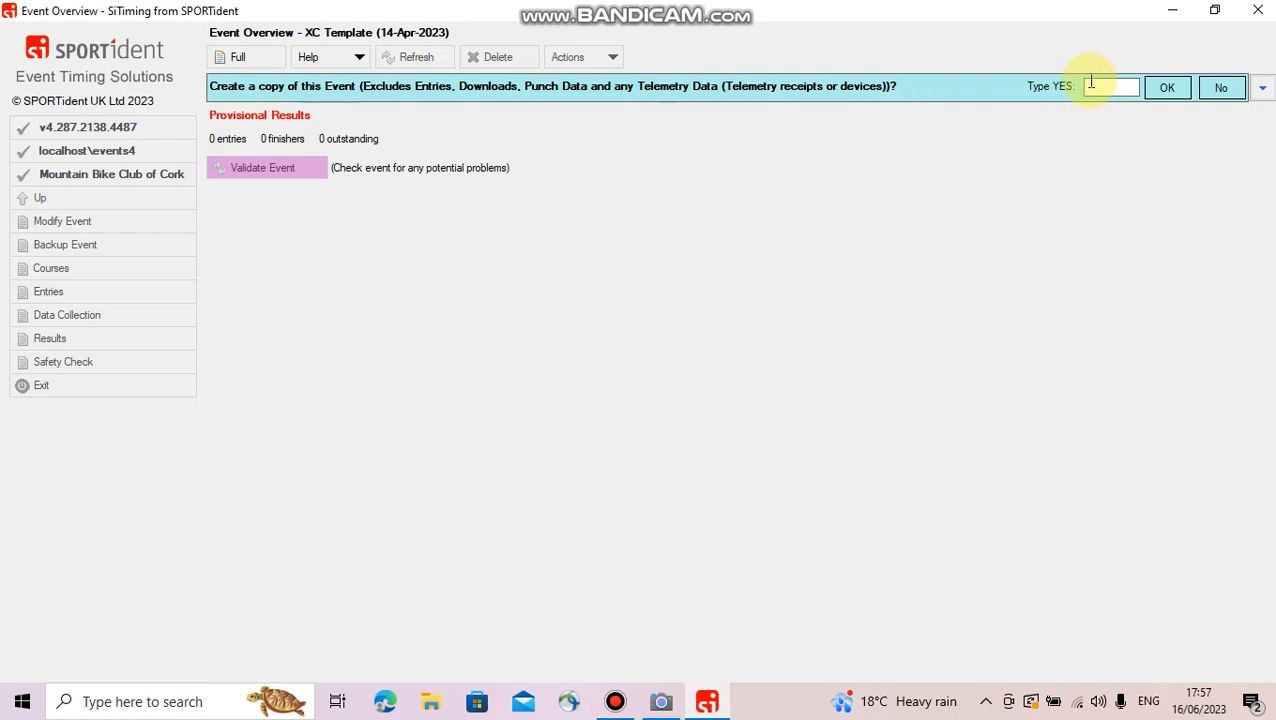
type("yes")
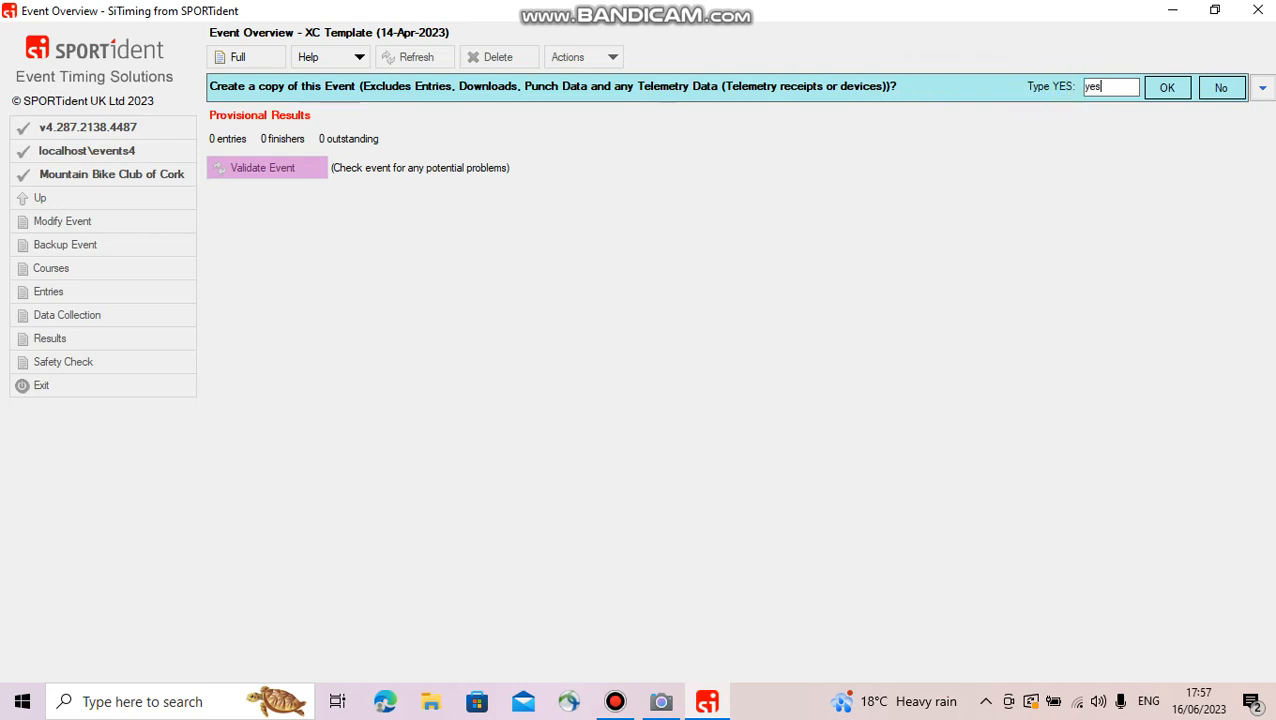
left_click(1169, 87)
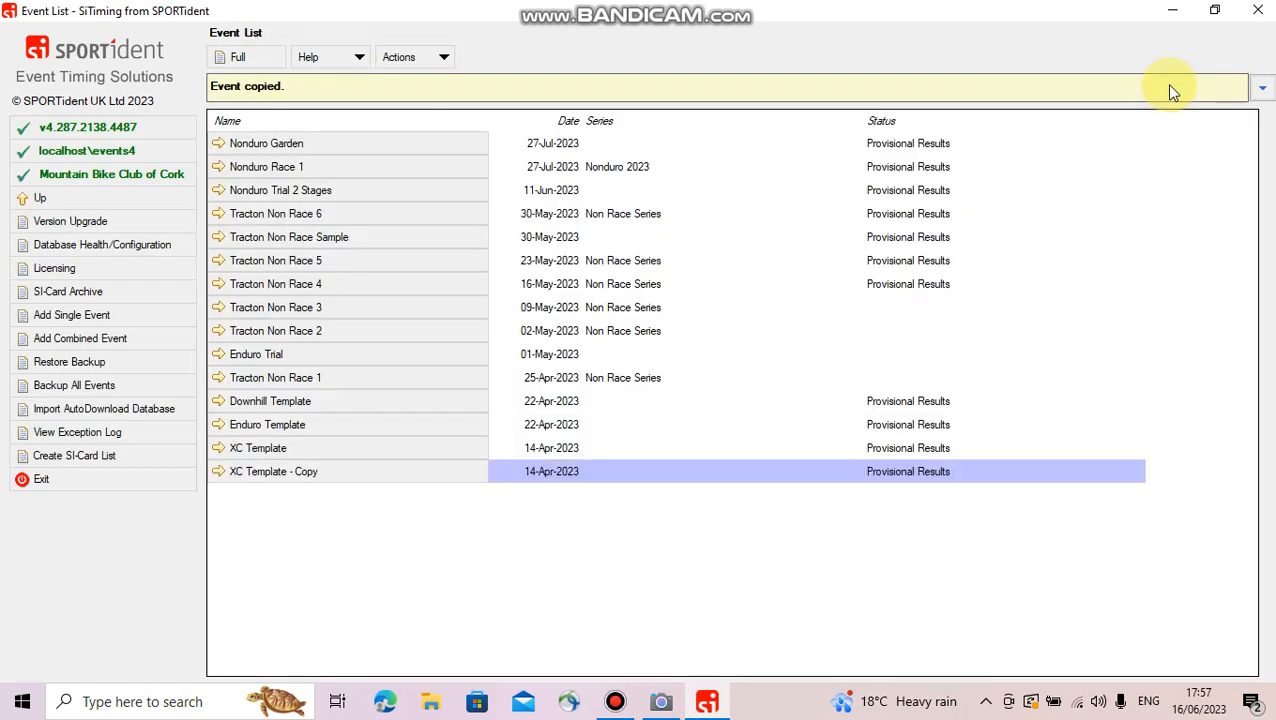
Open the basic details of the copied XC Template event and rename it Wed XC Race
left_click(436, 568)
left_click(230, 472)
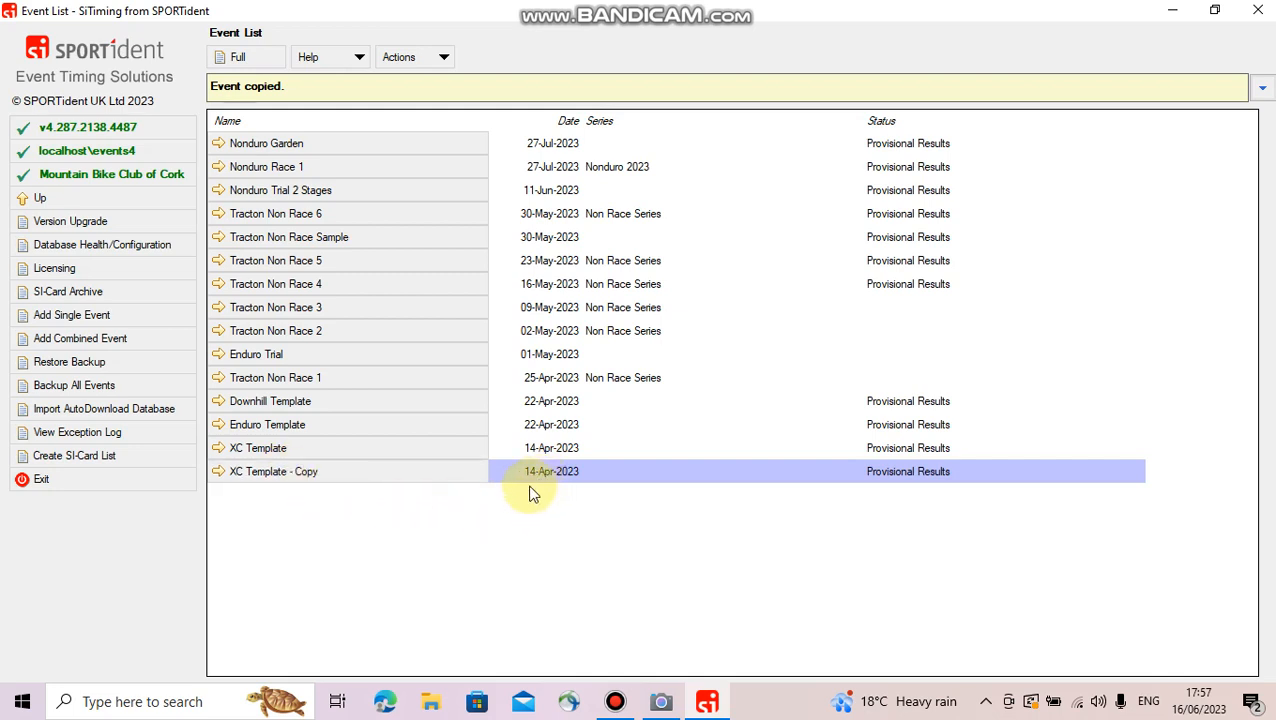
left_click(418, 480)
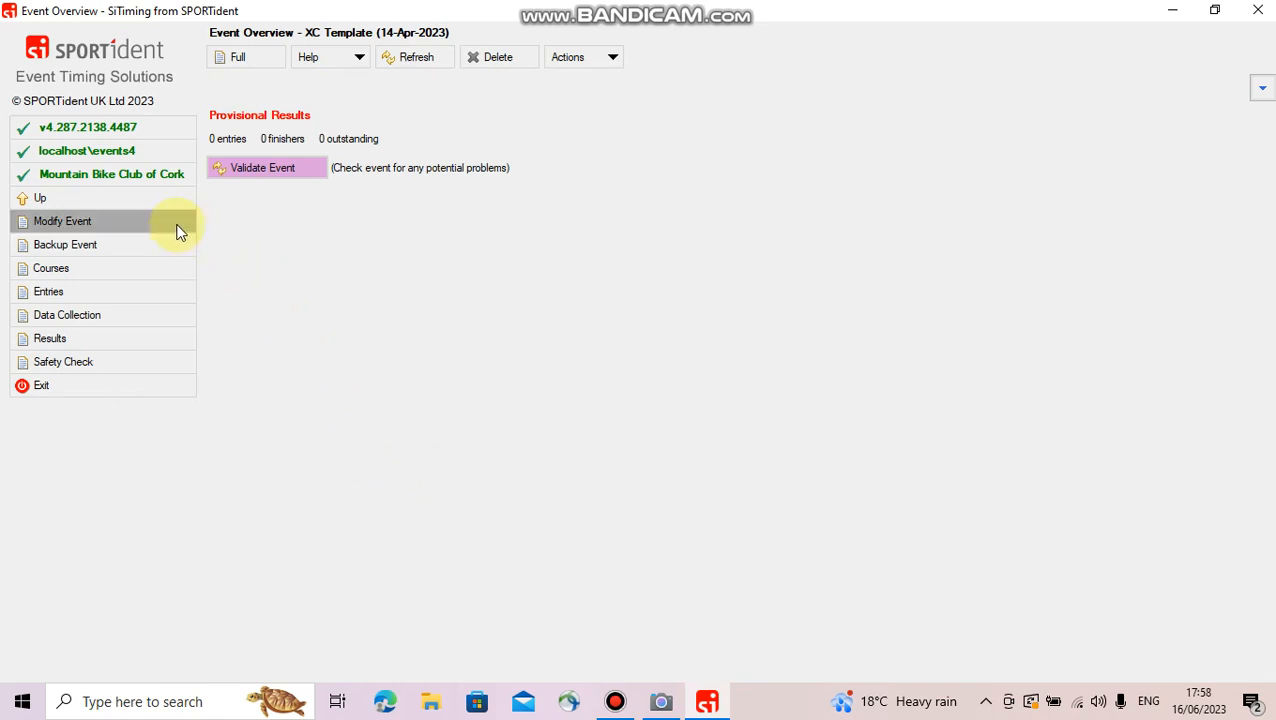
left_click(122, 221)
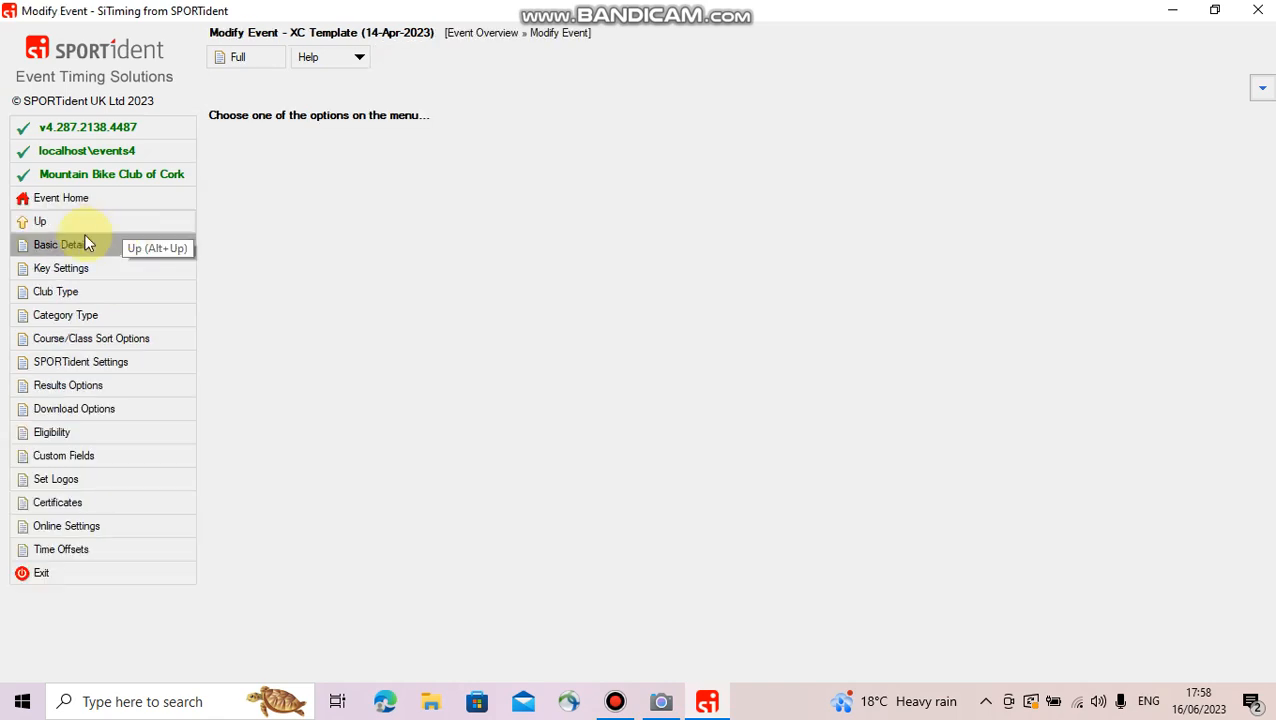
left_click(78, 245)
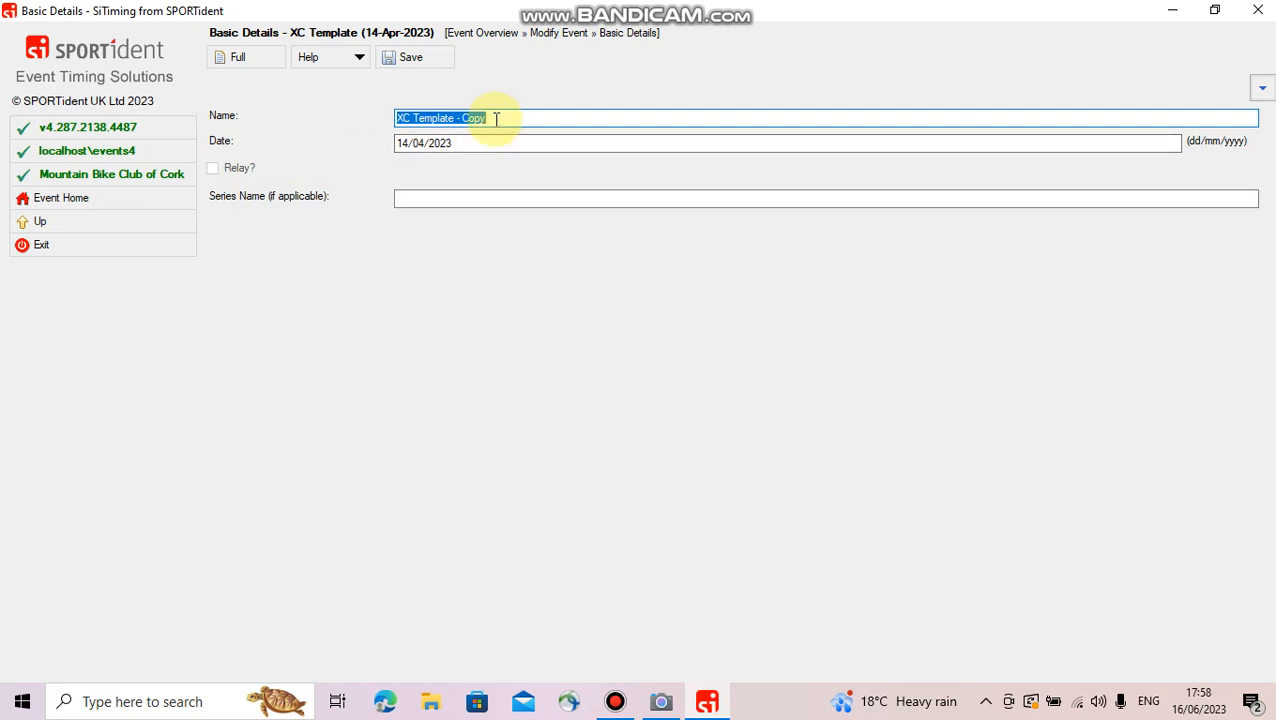
type("W")
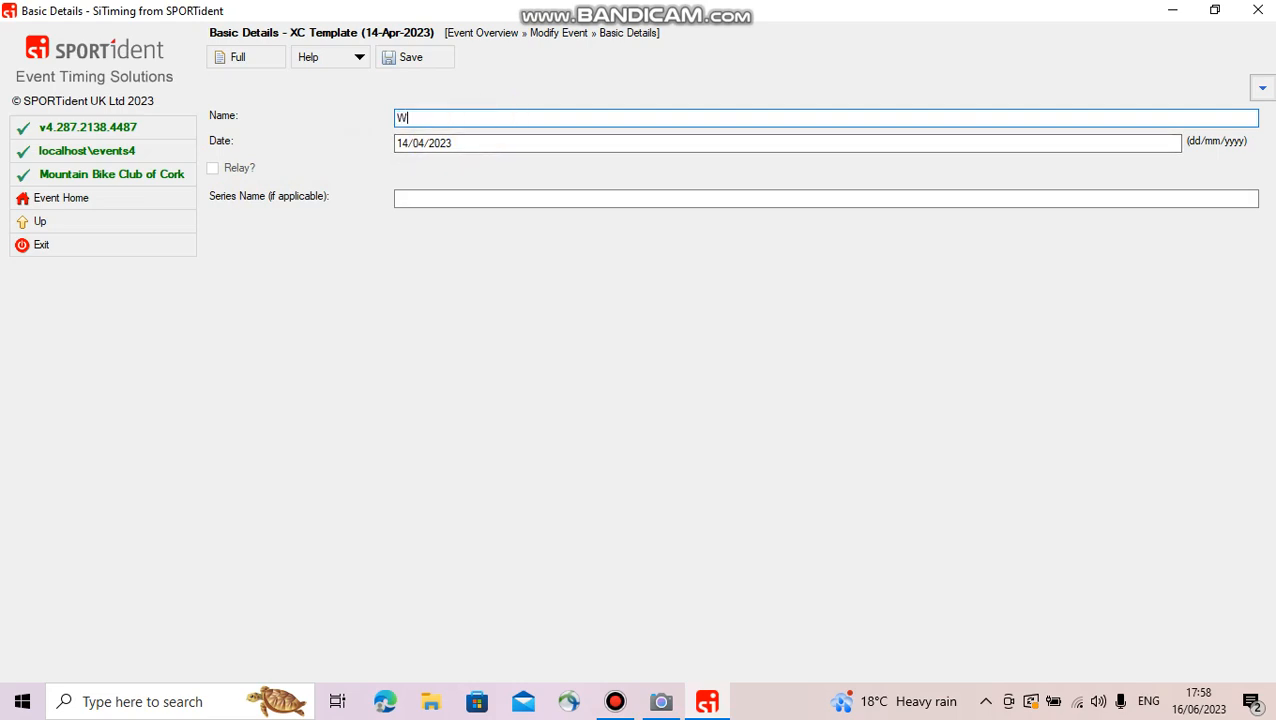
type("ed XC Race")
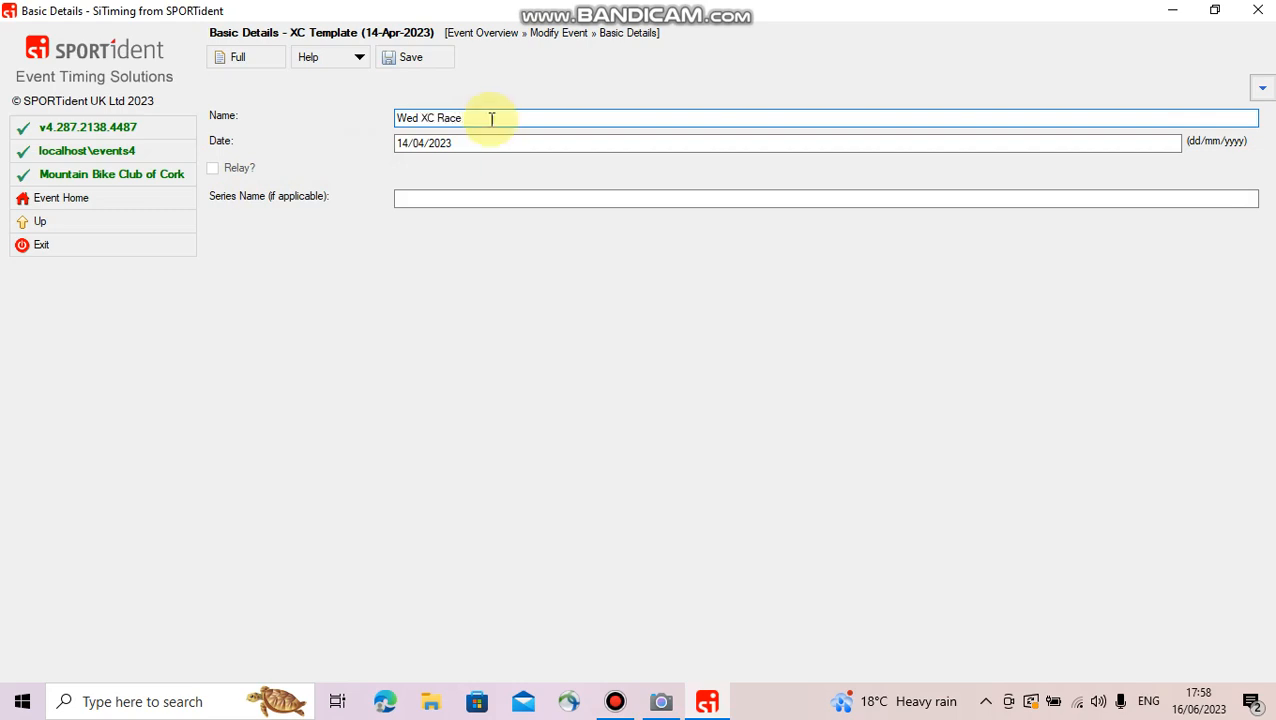
Set the event date to 16/06/2023, save the basic details and return to the event list
left_click(404, 142)
left_click(409, 143)
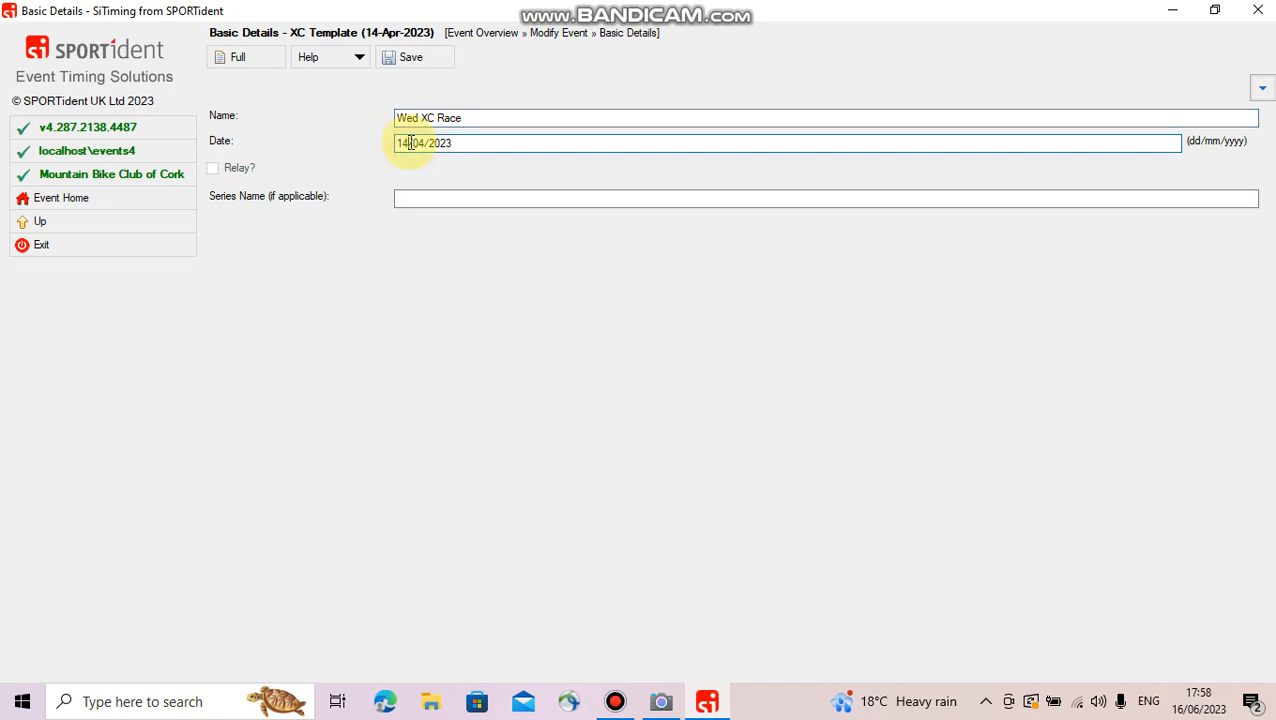
key("BackSpace")
type("6")
left_click(422, 147)
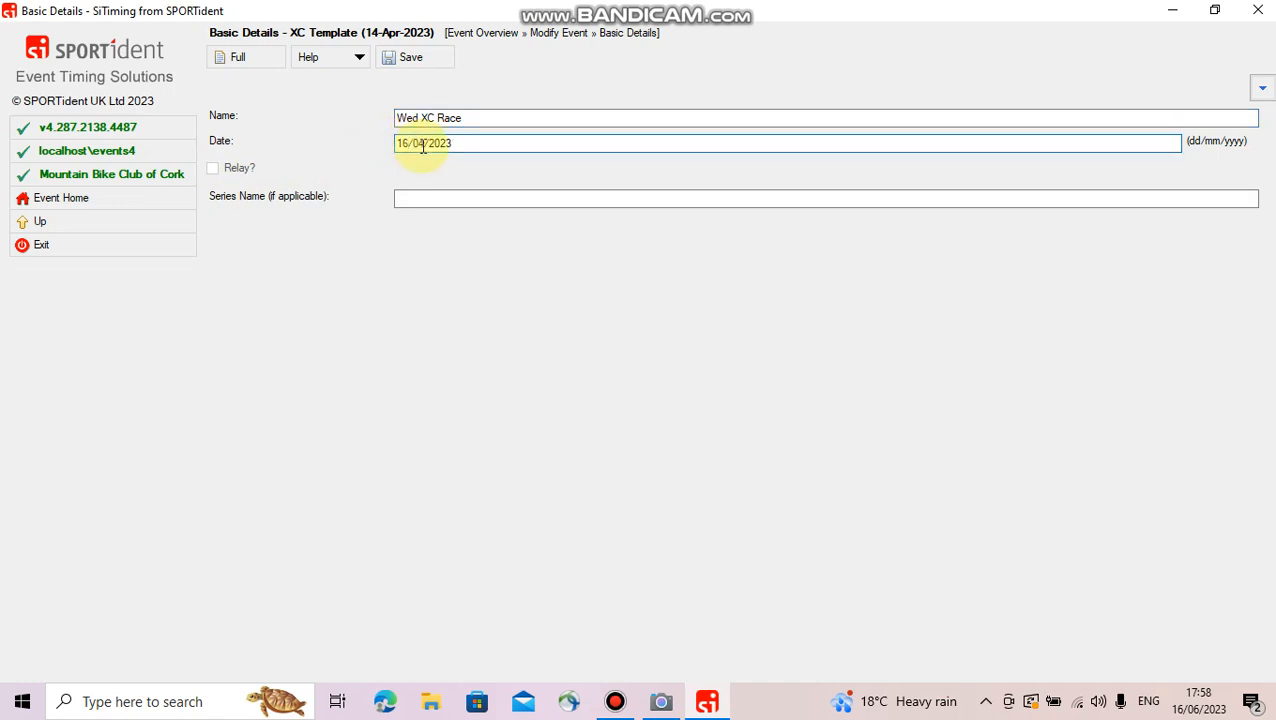
key("BackSpace")
type("6")
left_click(428, 59)
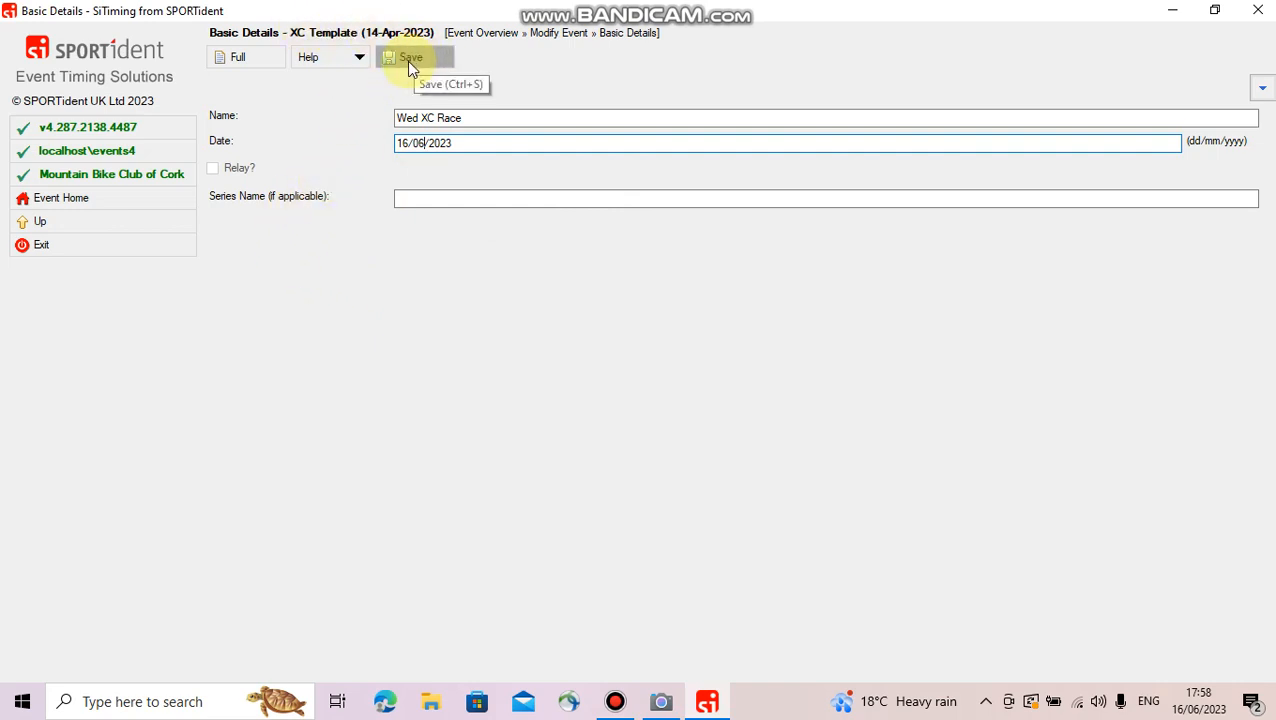
left_click(59, 221)
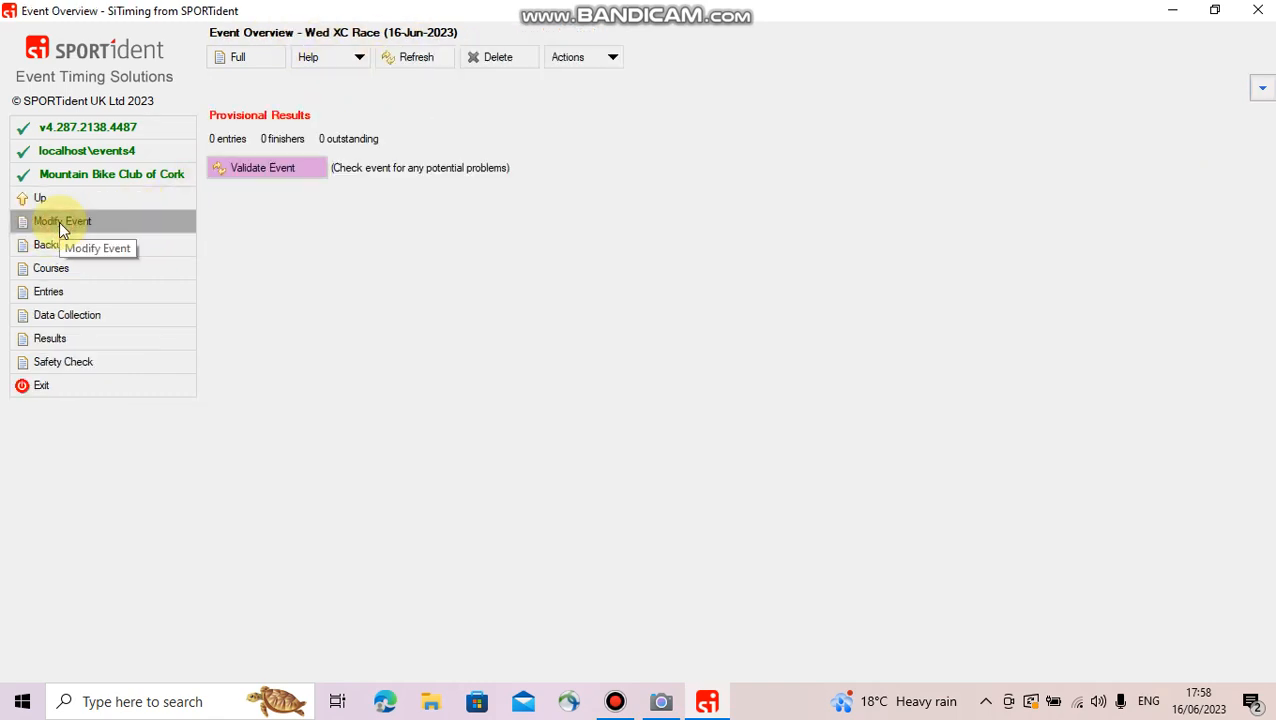
left_click(60, 199)
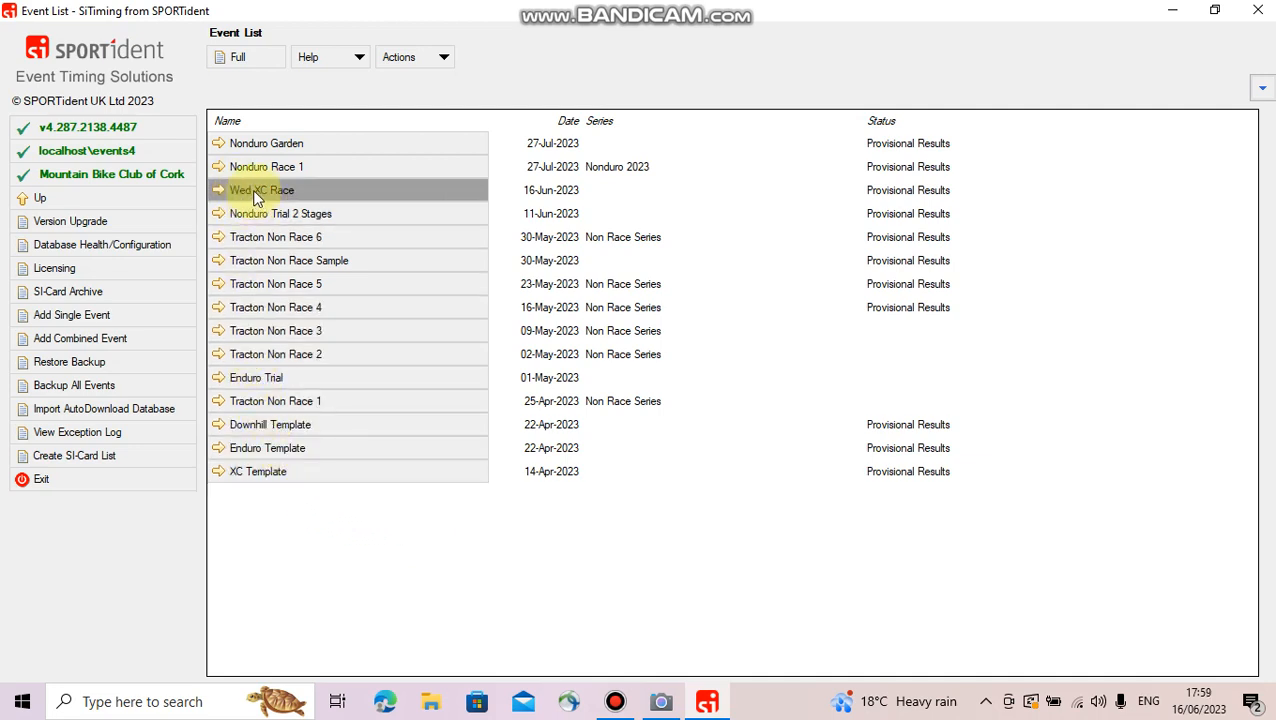
Open the XC course of the Wed XC Race event and view the timing equipment in the Camera app
left_click(319, 191)
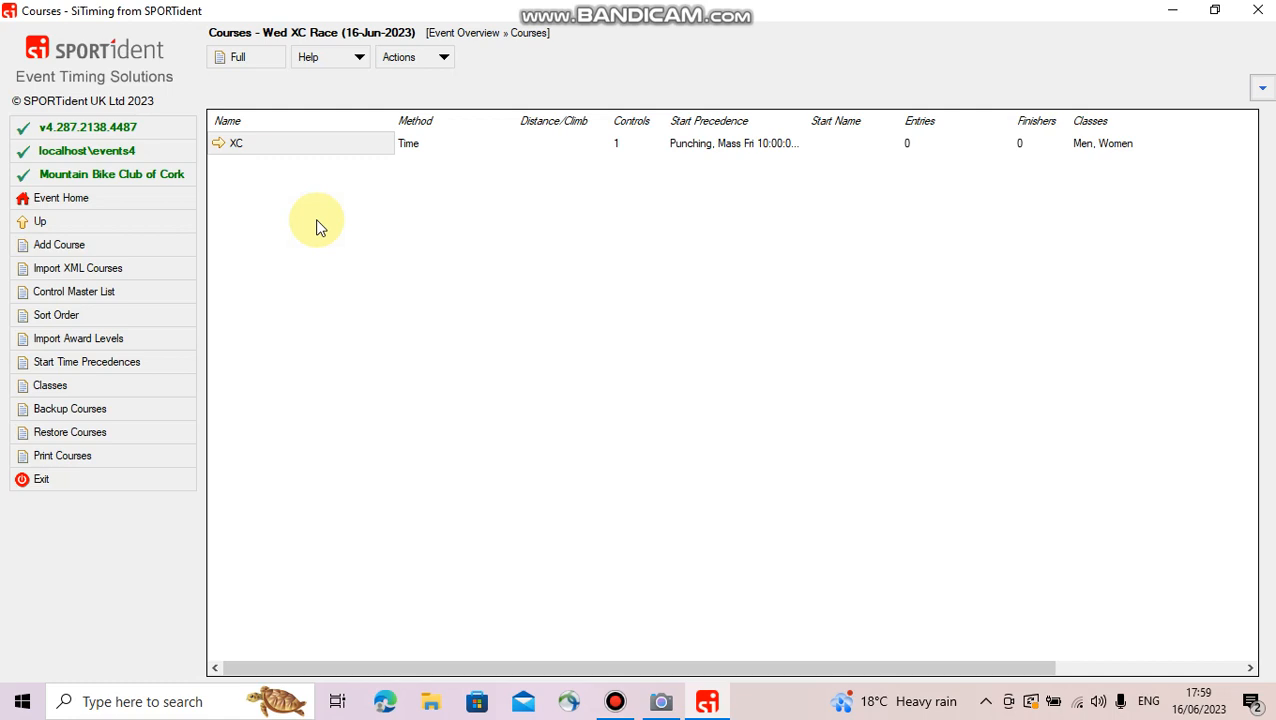
left_click(248, 150)
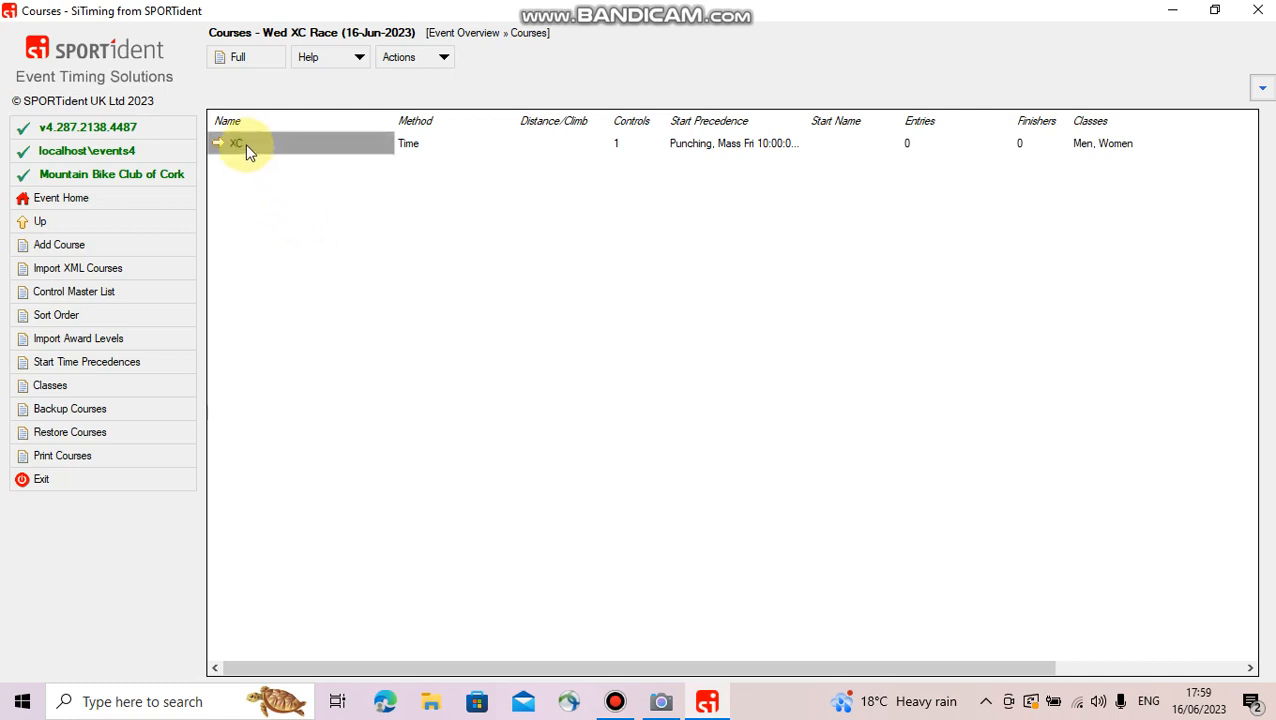
double_click(245, 145)
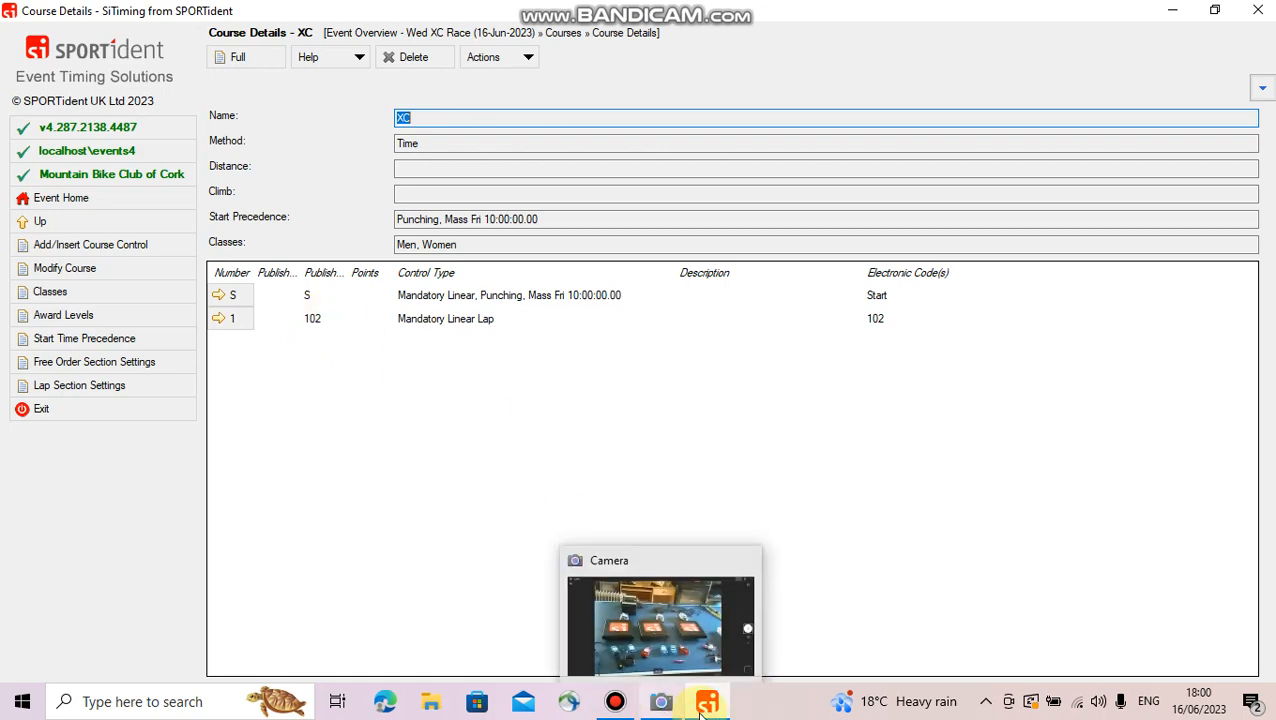
left_click(666, 708)
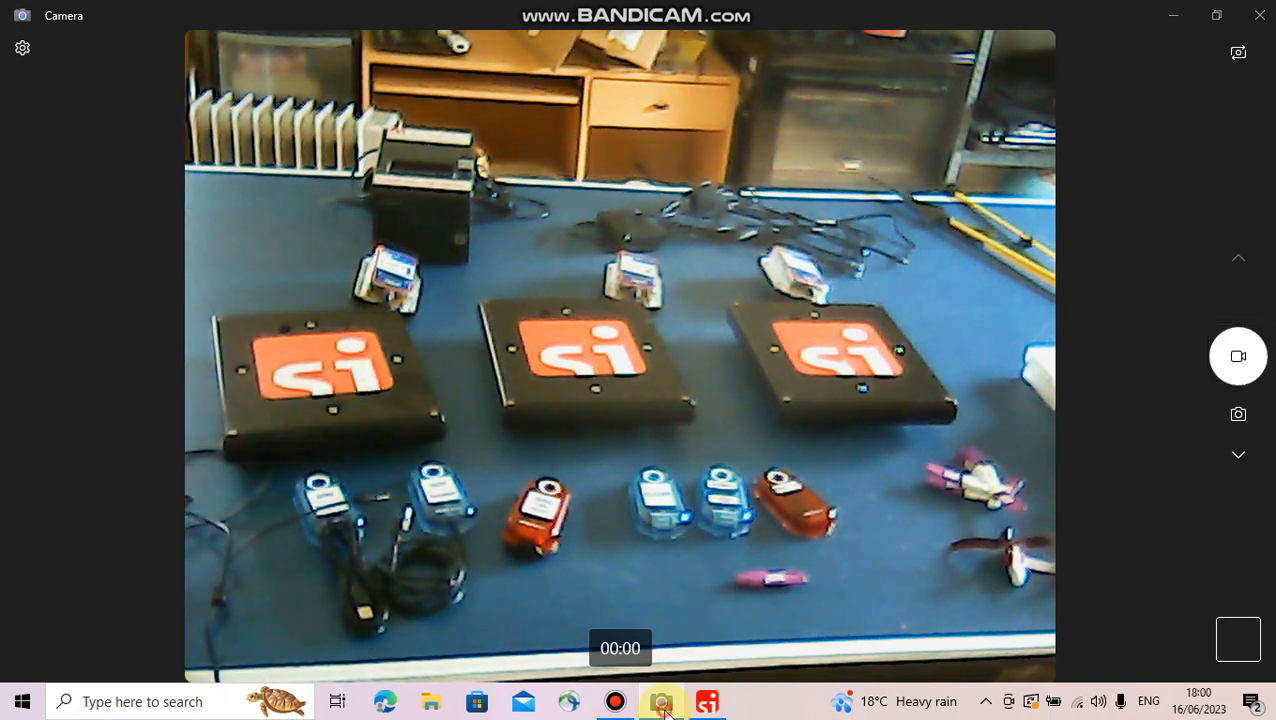
left_click(662, 702)
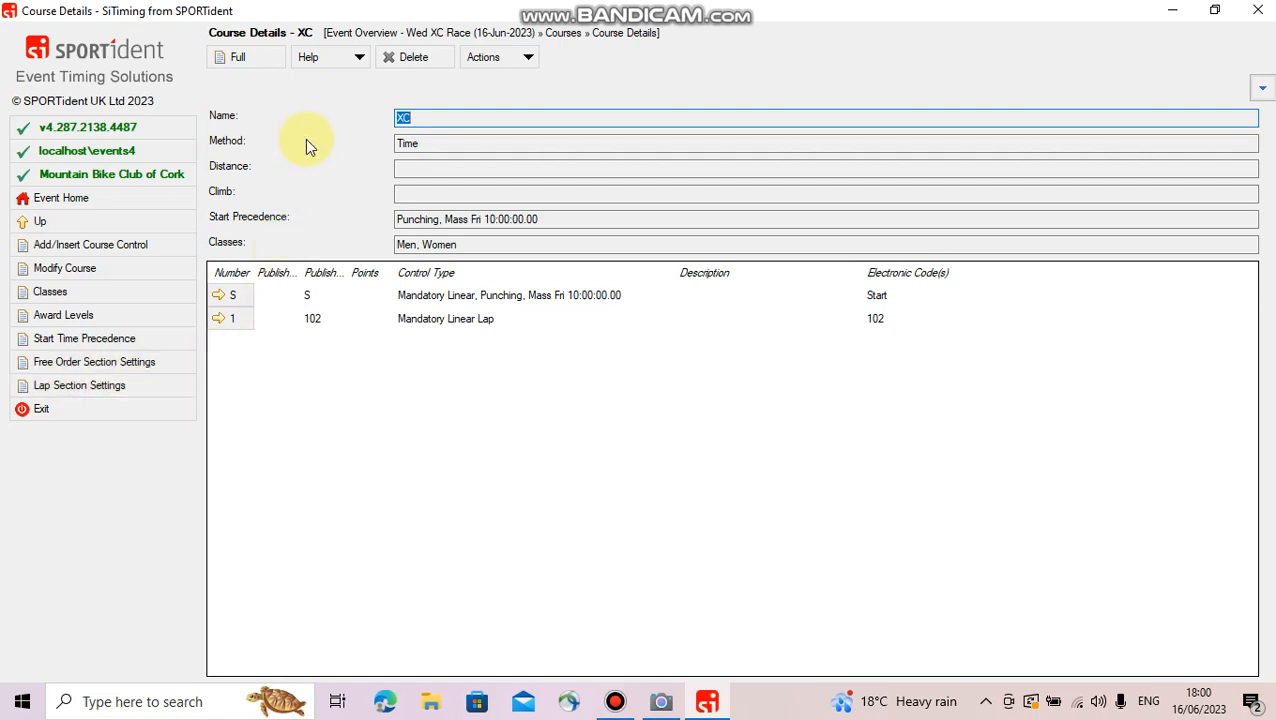
Check the number of laps and minimum lap time in the XC course's lap section settings
left_click(178, 220)
left_click(176, 218)
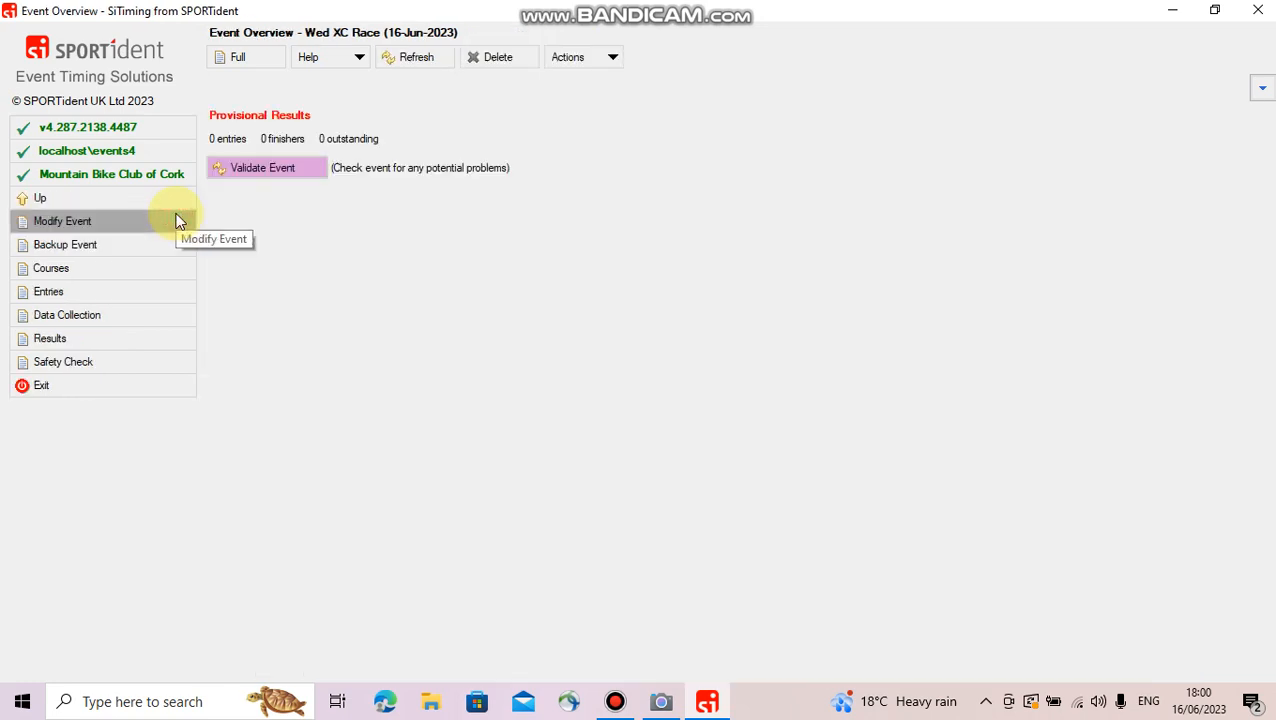
left_click(105, 268)
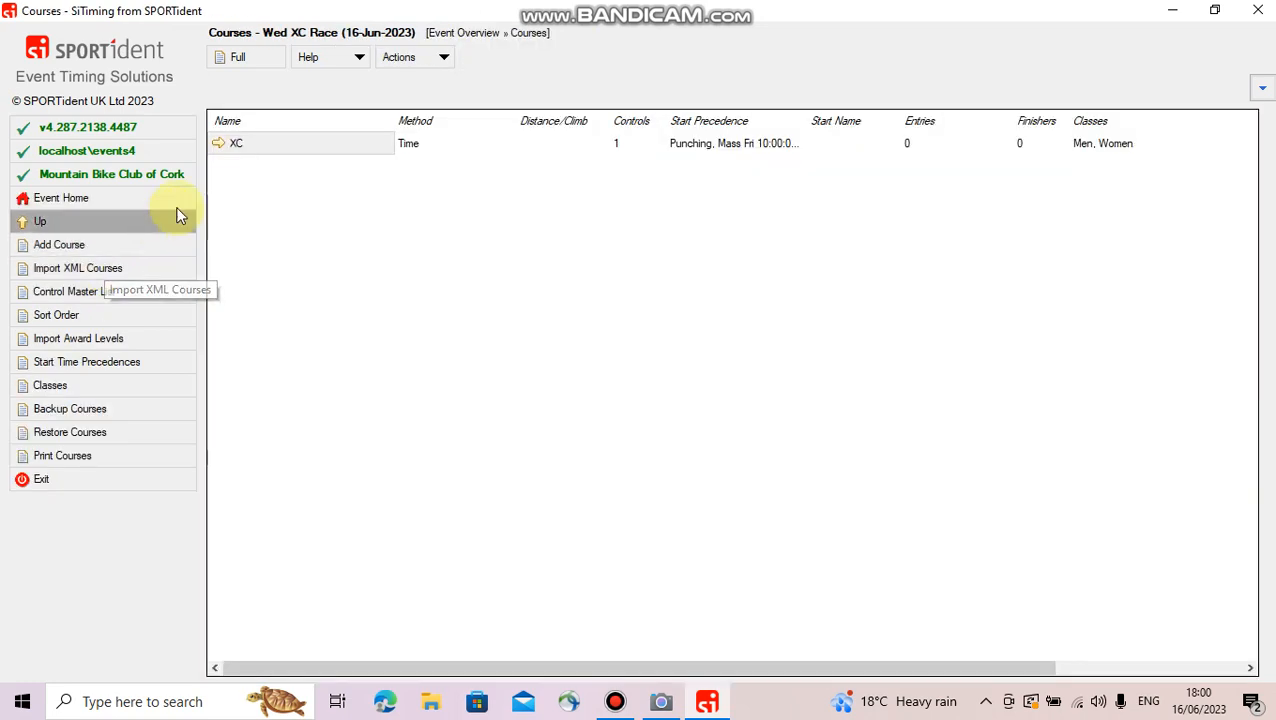
double_click(258, 150)
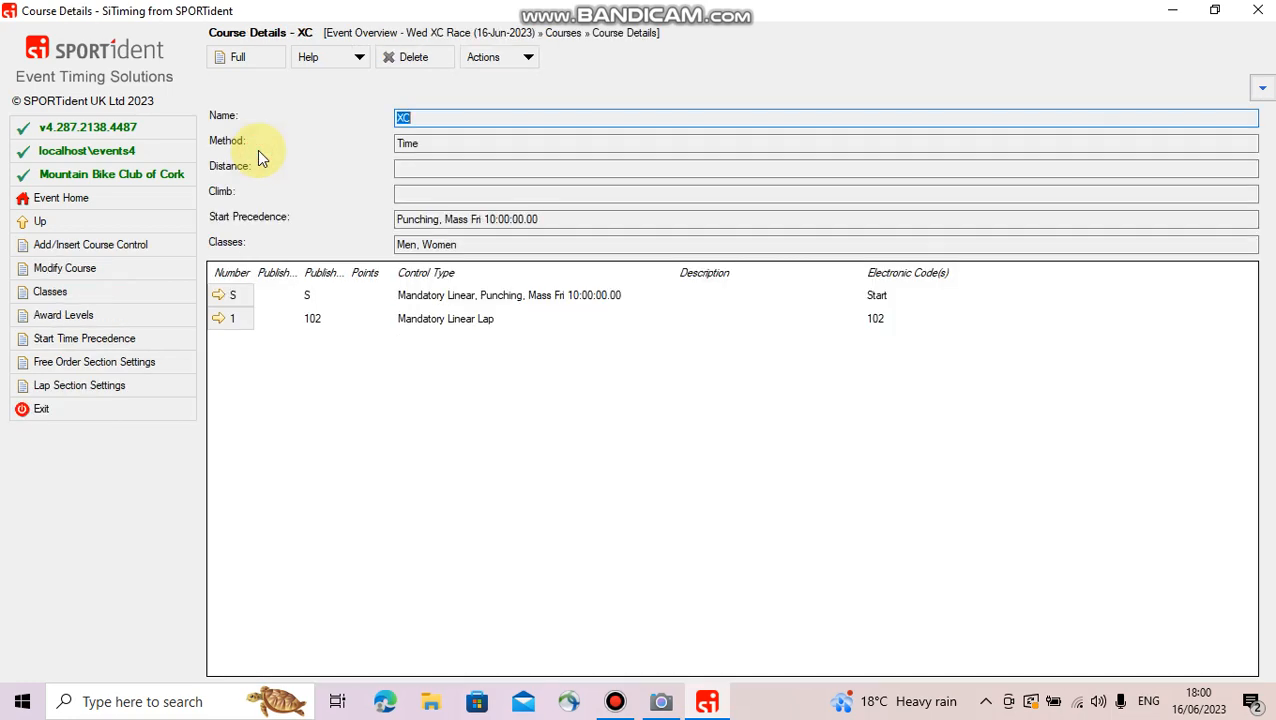
left_click(111, 384)
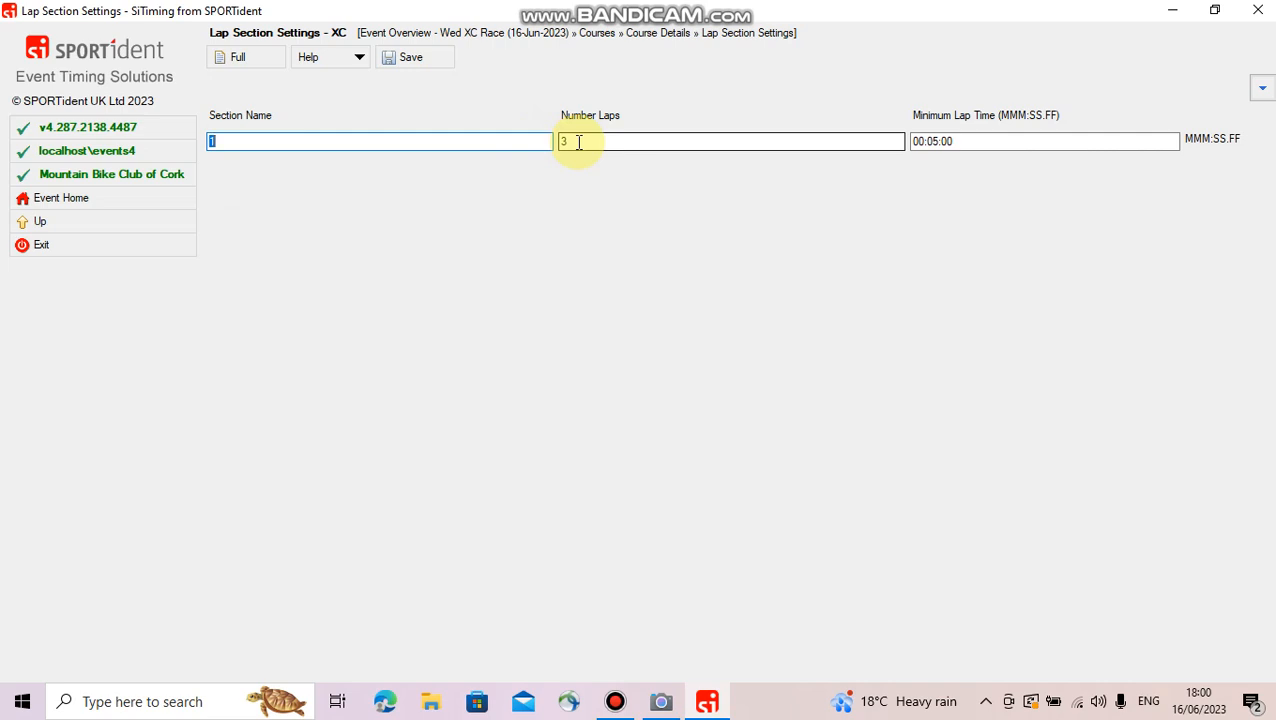
left_click(166, 222)
left_click(166, 222)
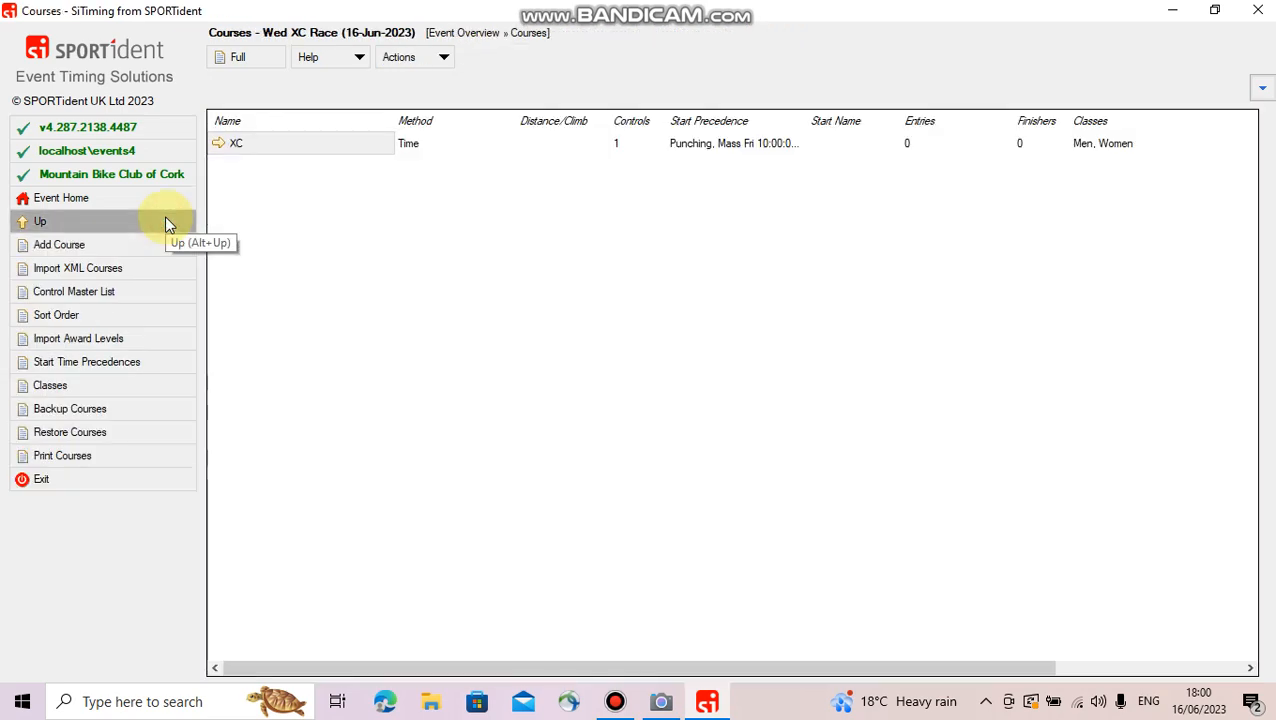
Rename the XC course as XC 3 Laps, save it and return to the course list
double_click(310, 153)
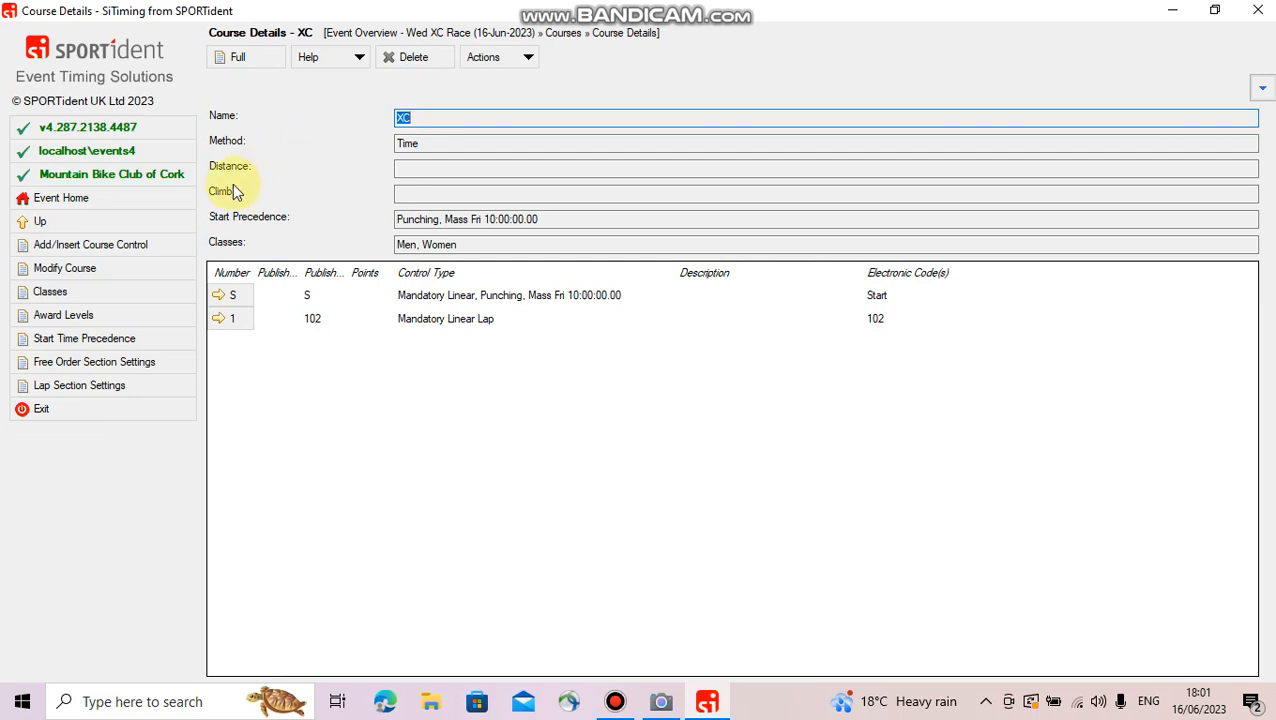
left_click(116, 267)
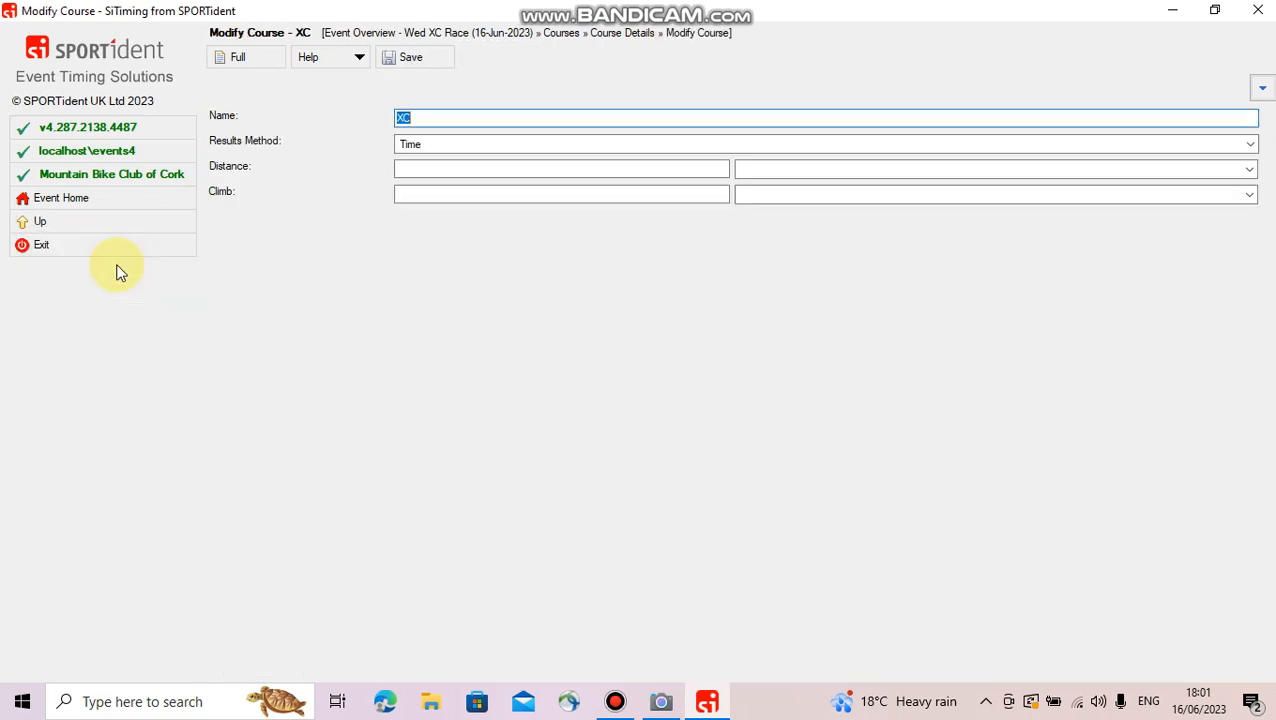
left_click(432, 118)
type("3 Laps")
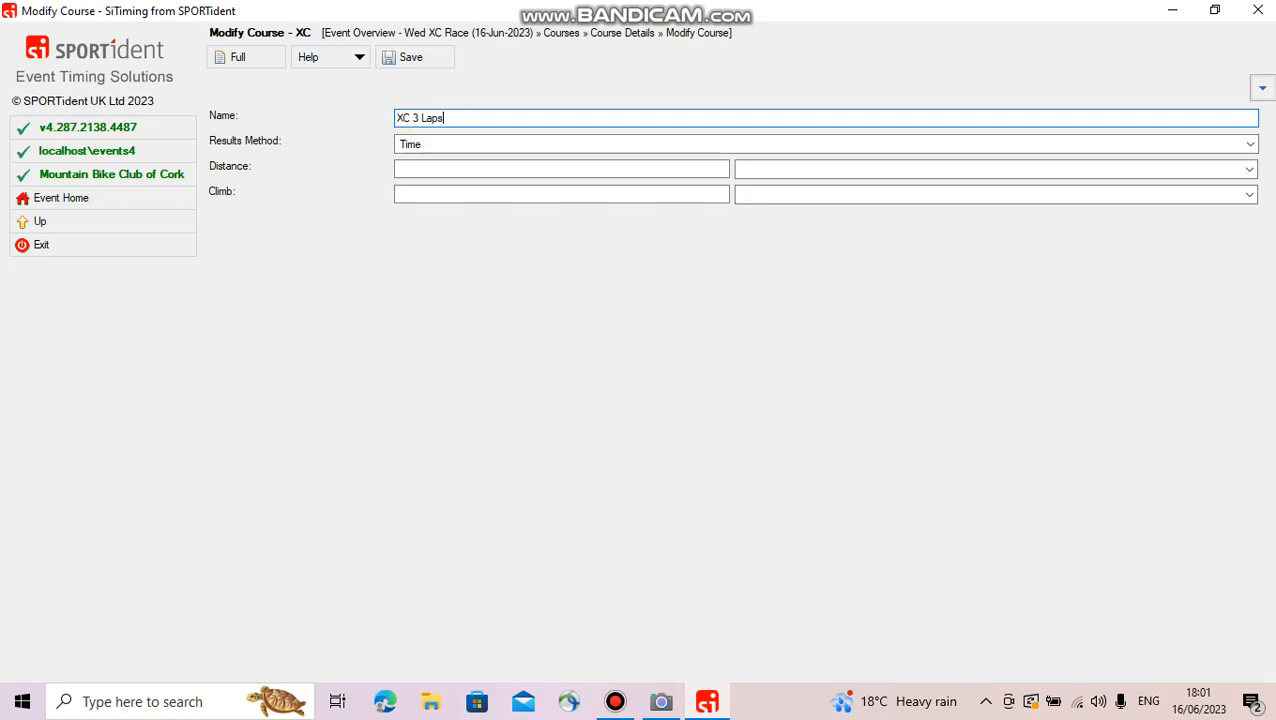
left_click(406, 60)
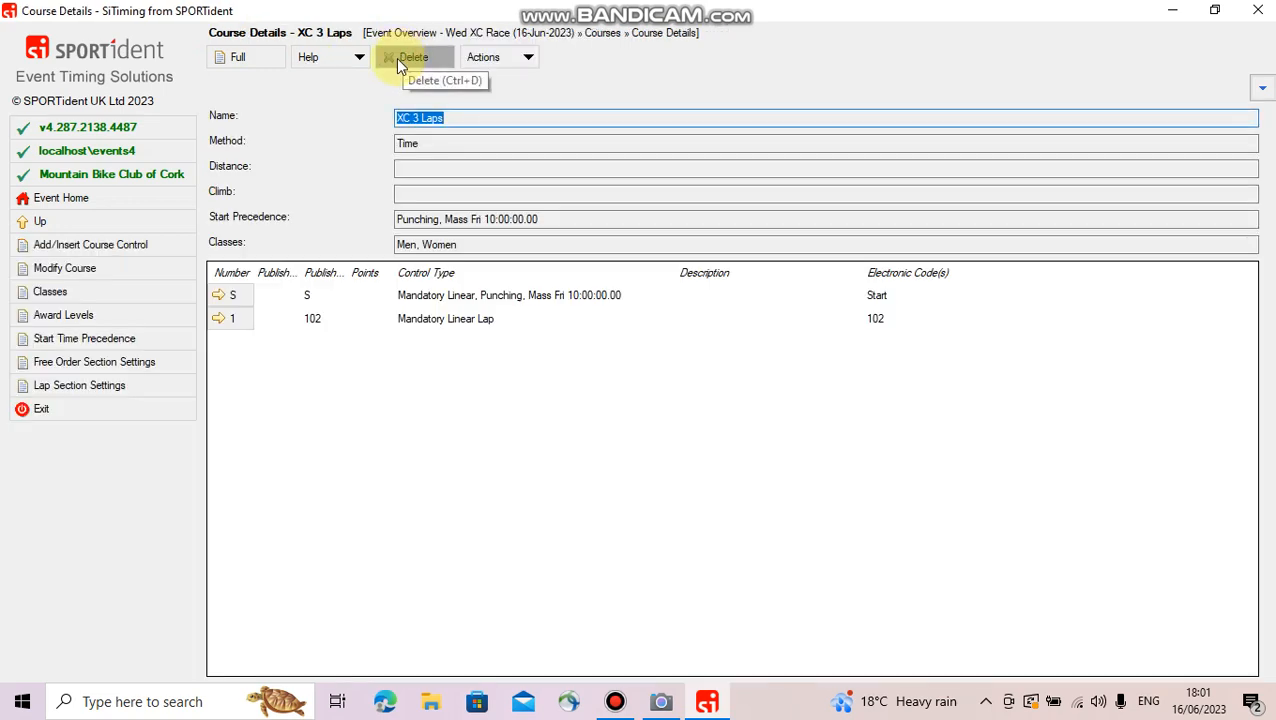
left_click(184, 229)
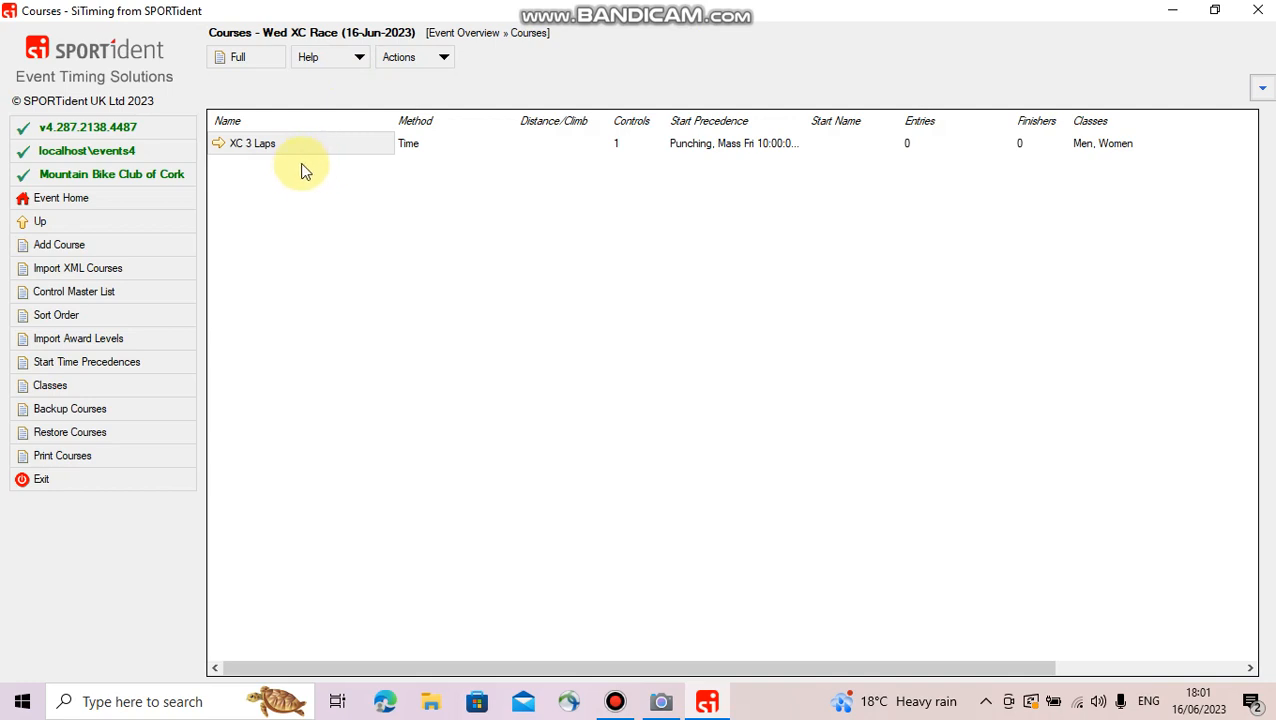
Open the XC 3 Laps course and create a copy of it in the same event
left_click(316, 157)
left_click(308, 152)
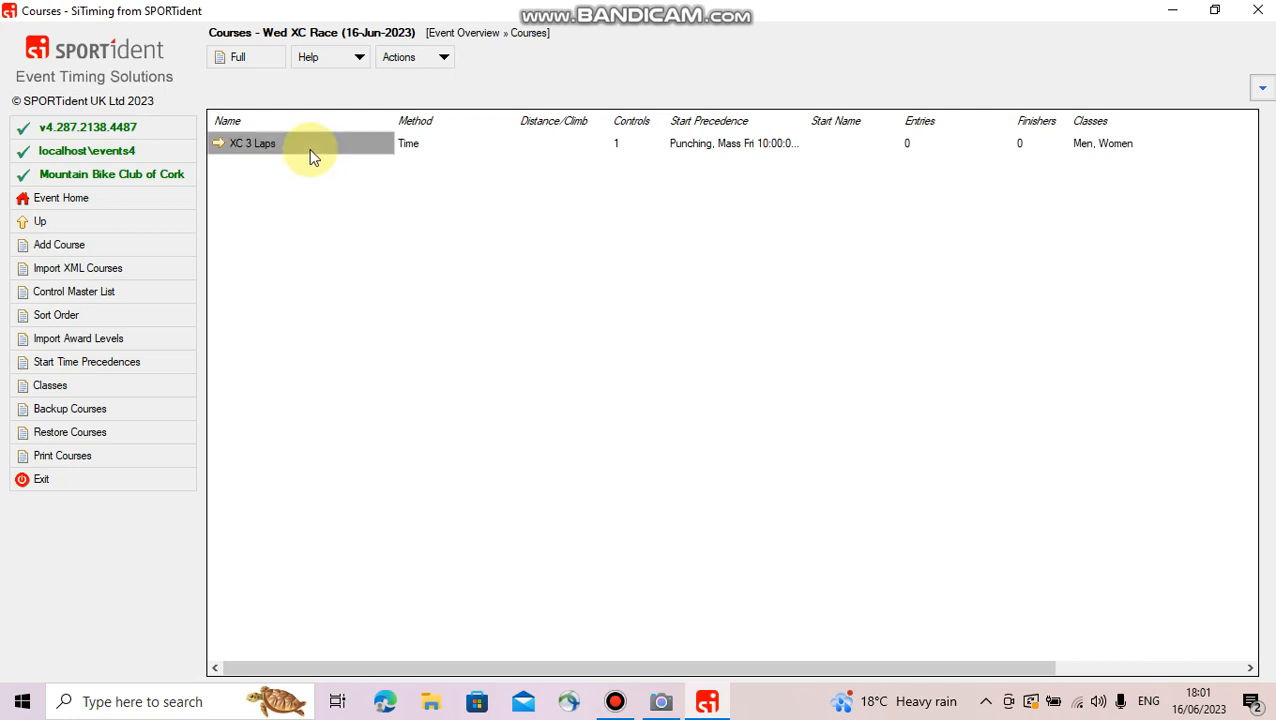
double_click(308, 150)
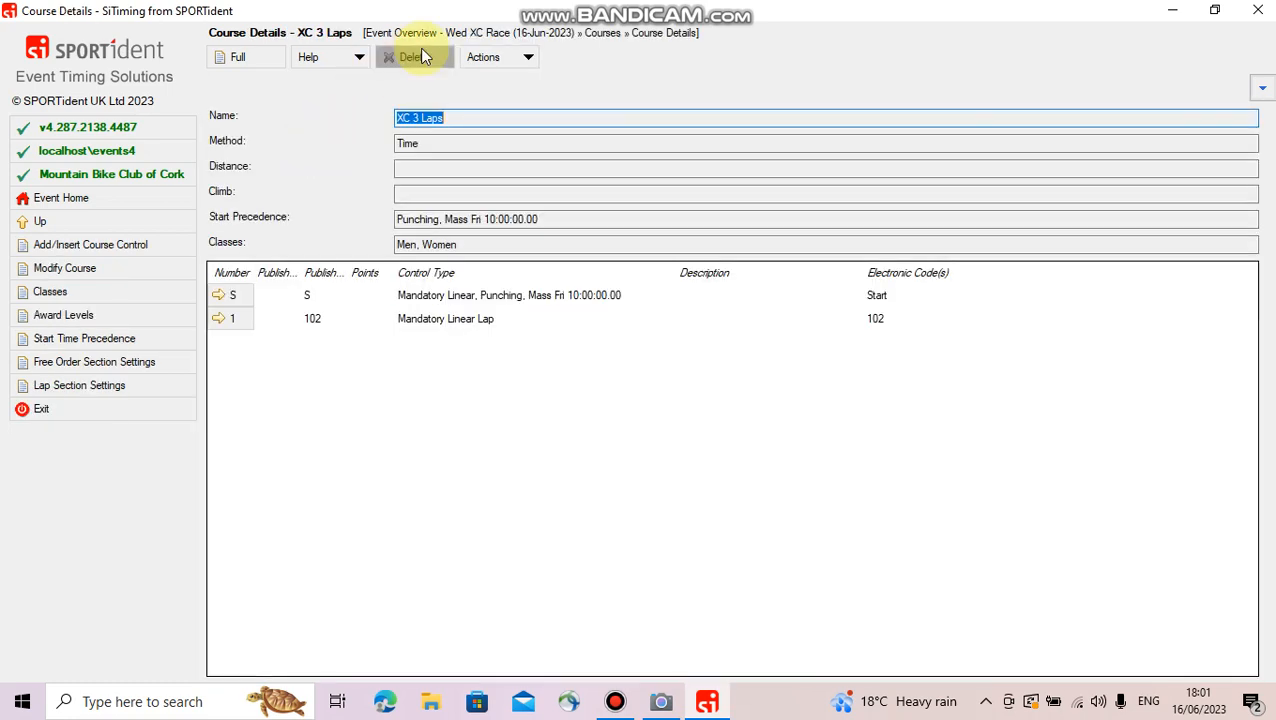
left_click(527, 57)
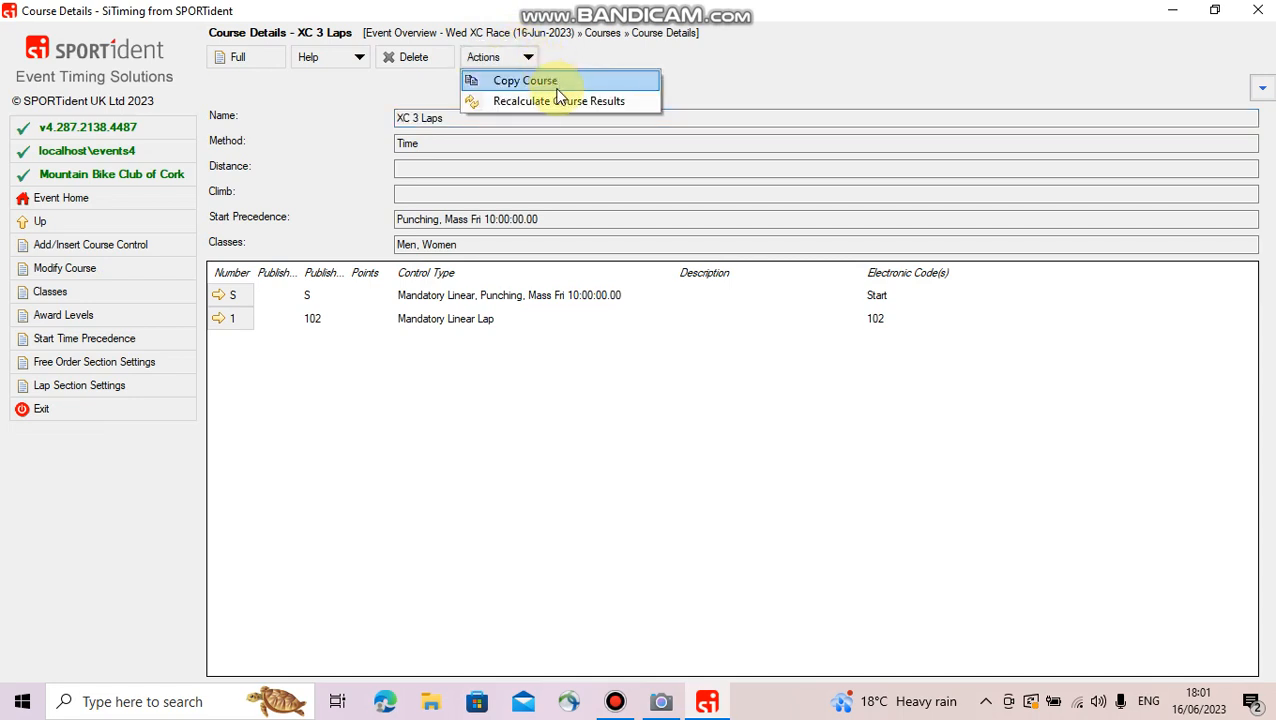
left_click(557, 88)
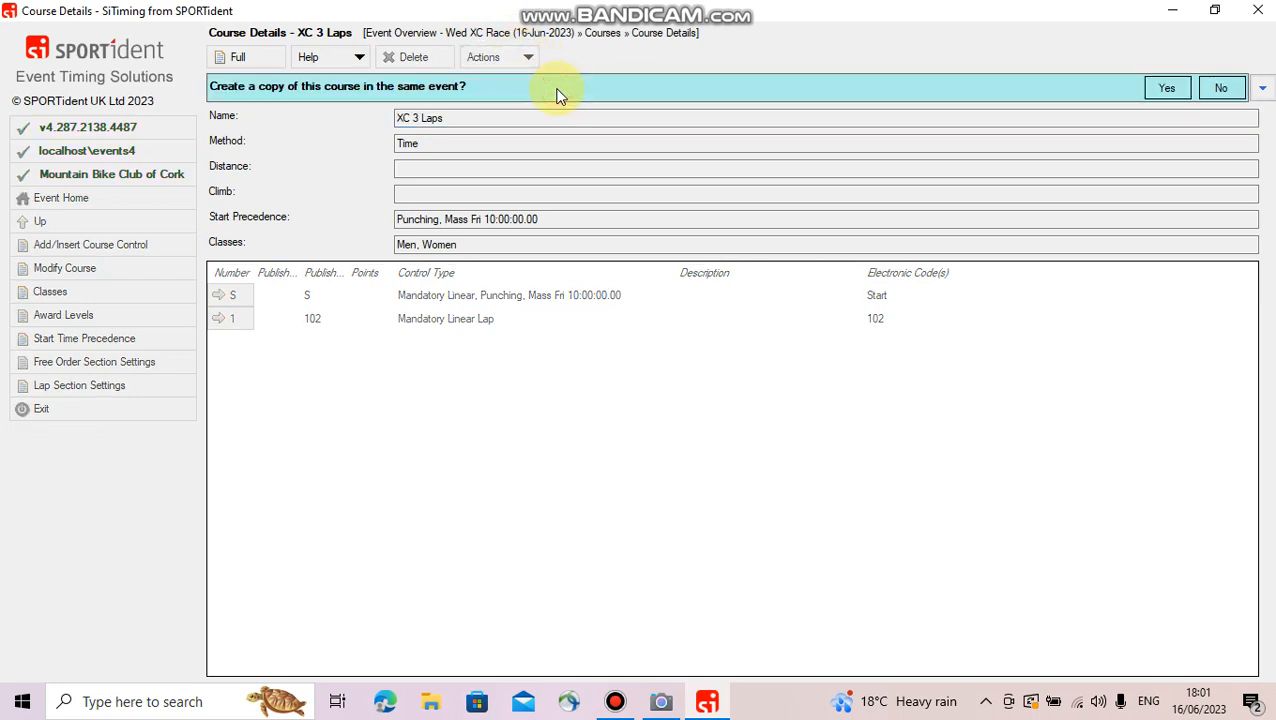
left_click(1157, 89)
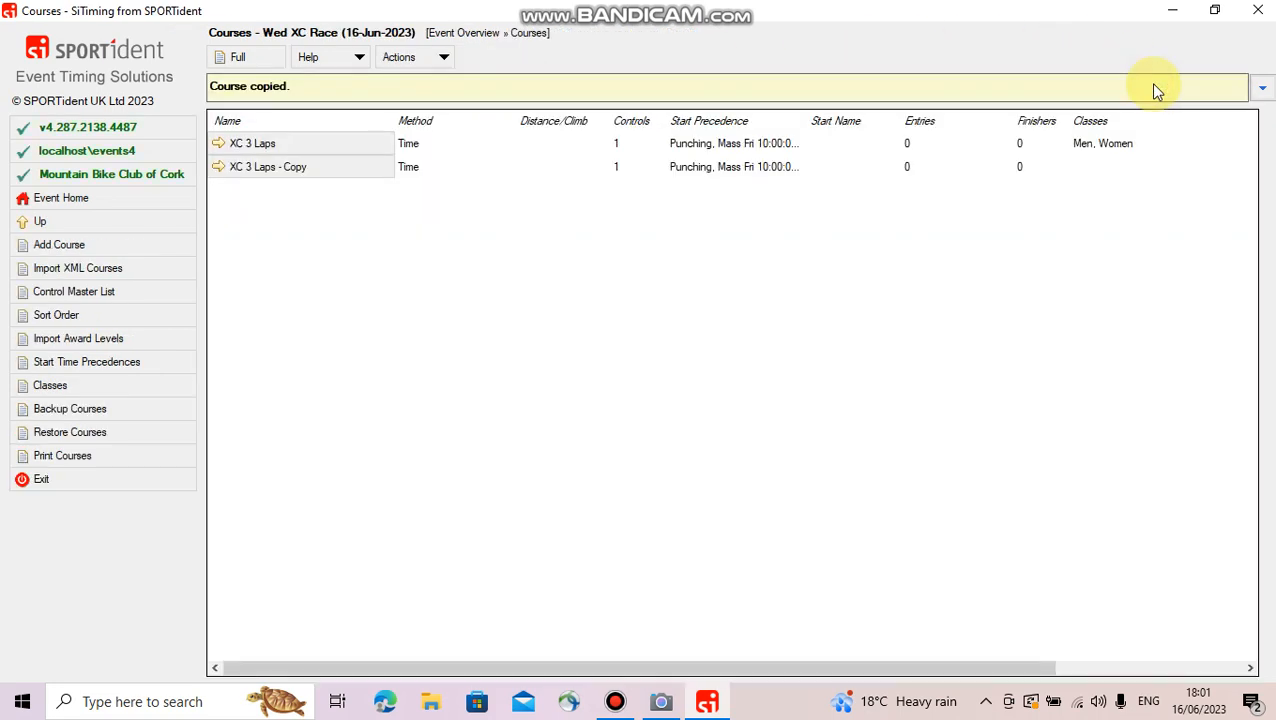
Rename the copied course as XC 2 Laps and save it
left_click(304, 167)
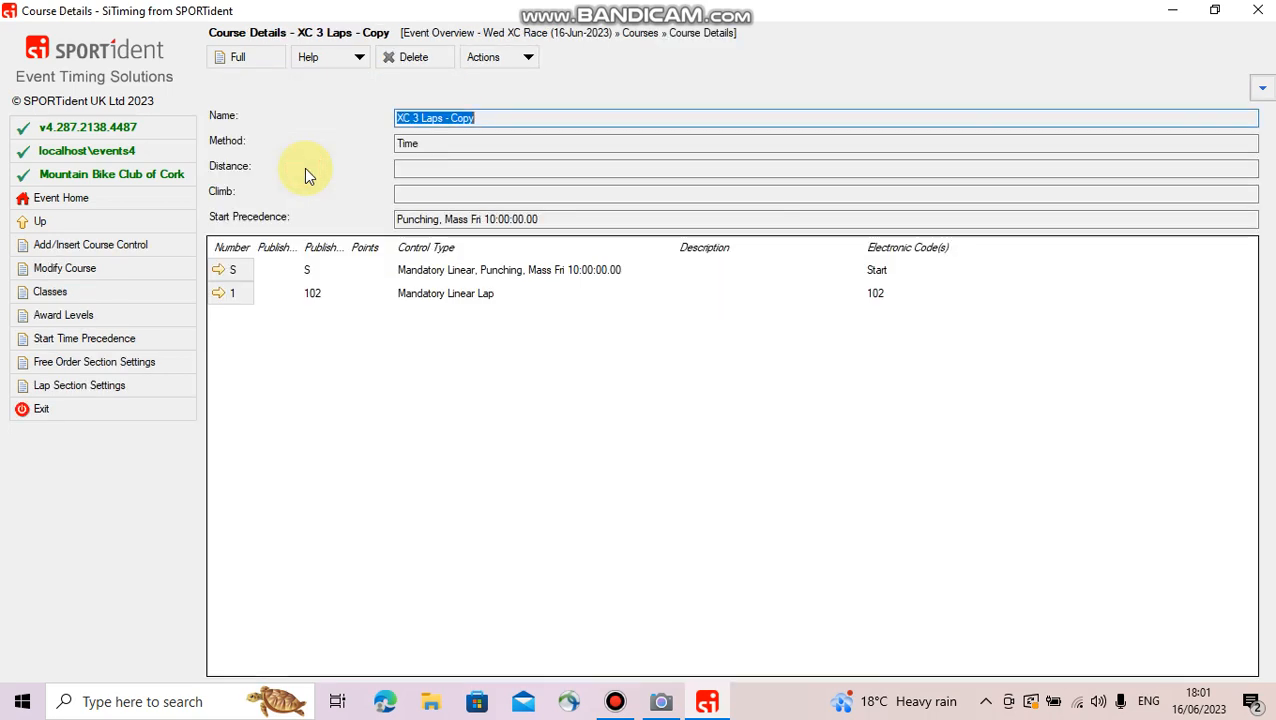
left_click(128, 273)
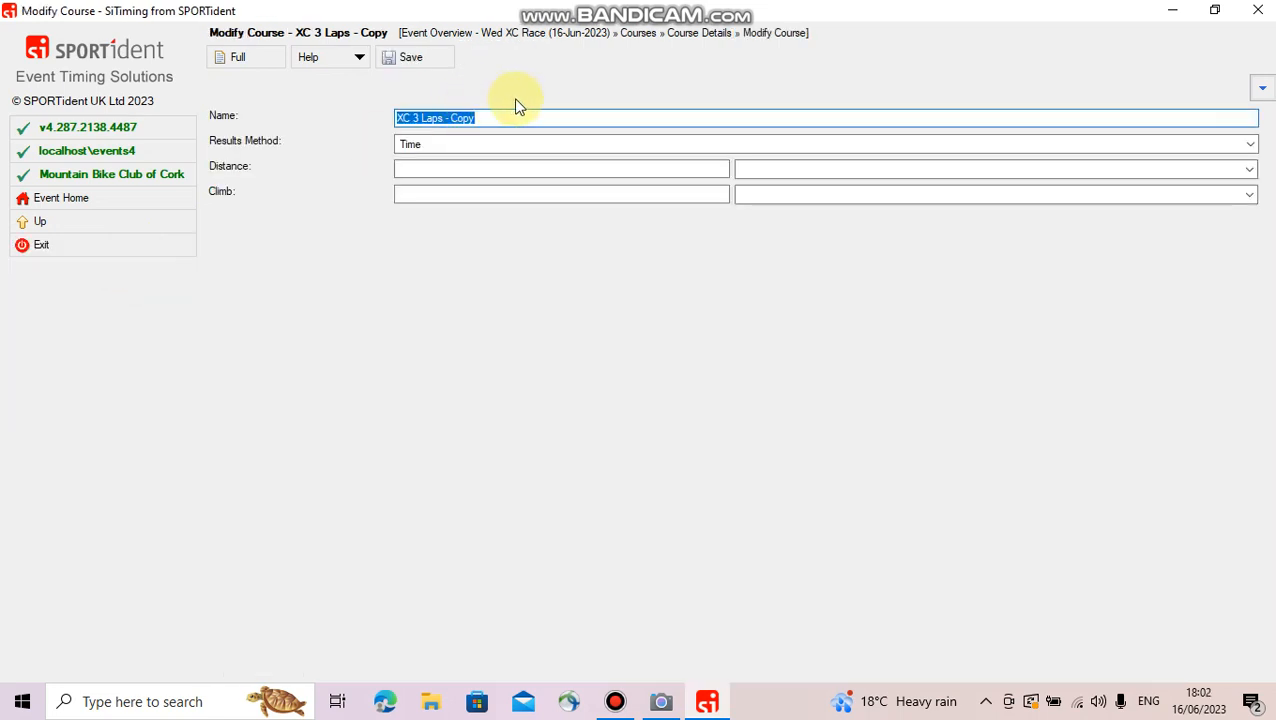
left_click(514, 117)
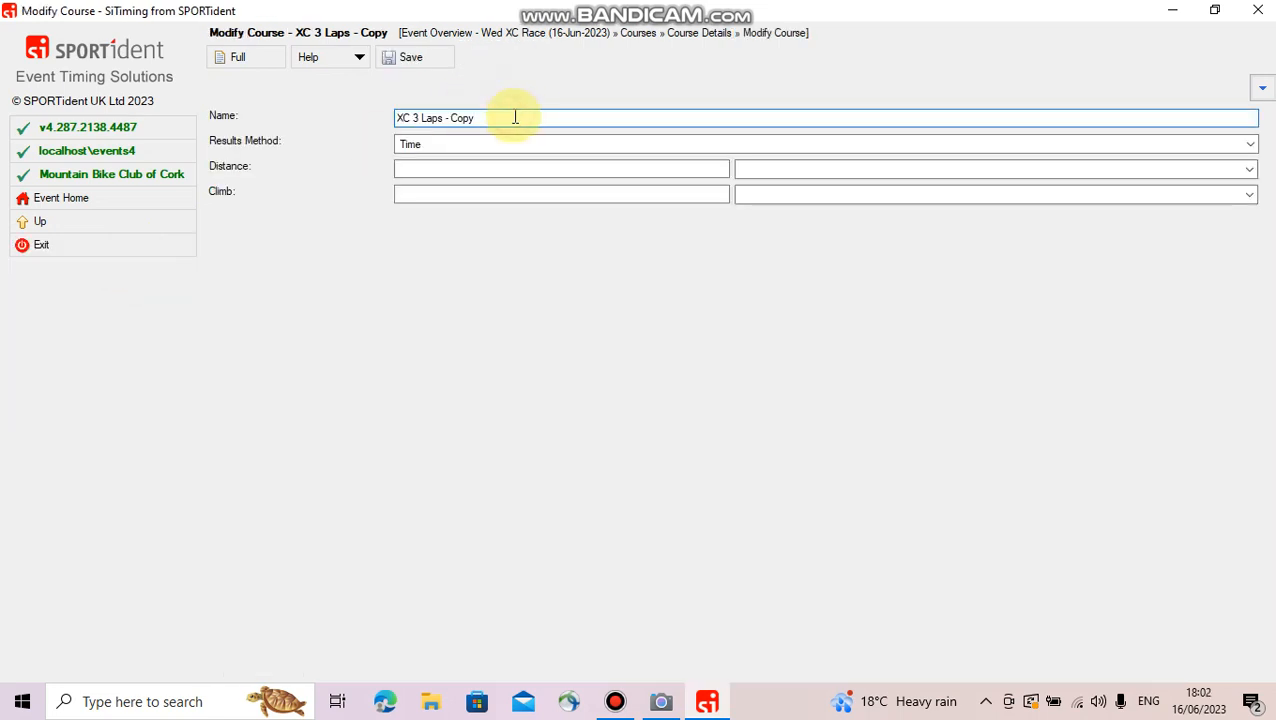
key("BackSpace")
key("BackSpace")
key("BackSpace")
key("BackSpace")
key("BackSpace")
key("BackSpace")
key("BackSpace")
key("BackSpace")
key("BackSpace")
key("BackSpace")
key("BackSpace")
key("BackSpace")
key("BackSpace")
type("2 Laps")
left_click(420, 62)
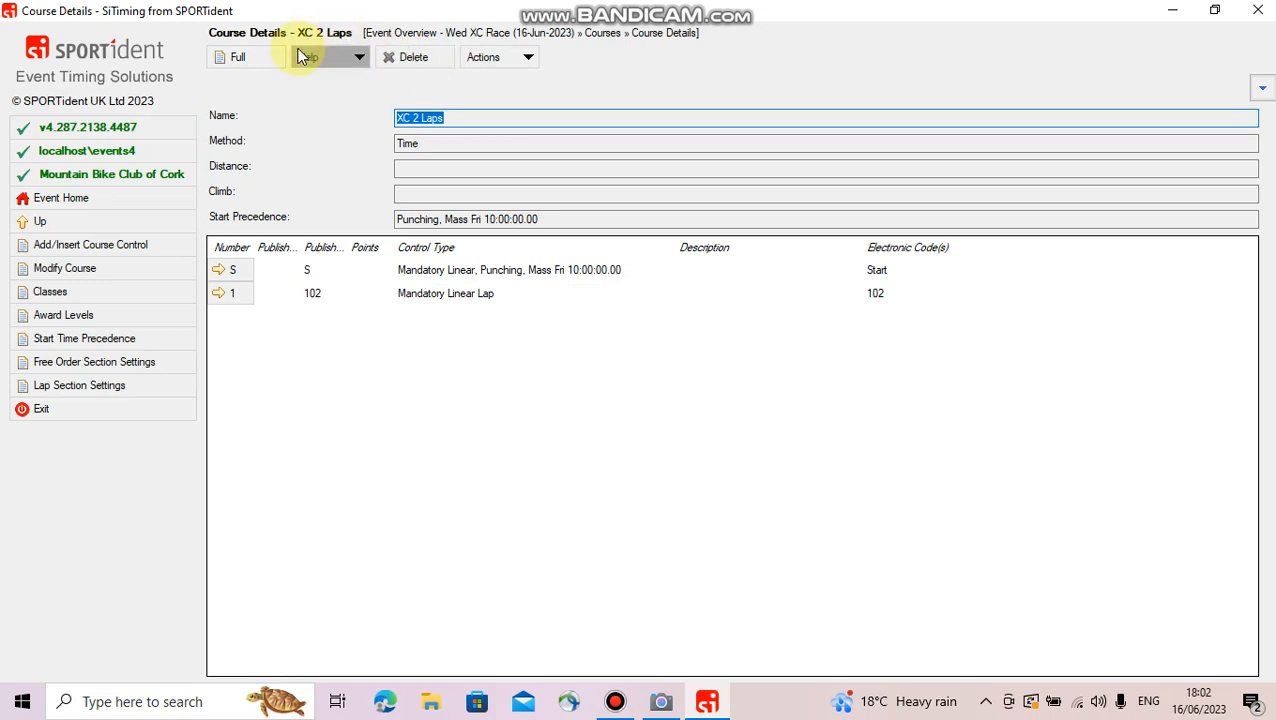
Set the number of laps to 2 in the XC 2 Laps lap section settings, save and return to the course list
left_click(122, 385)
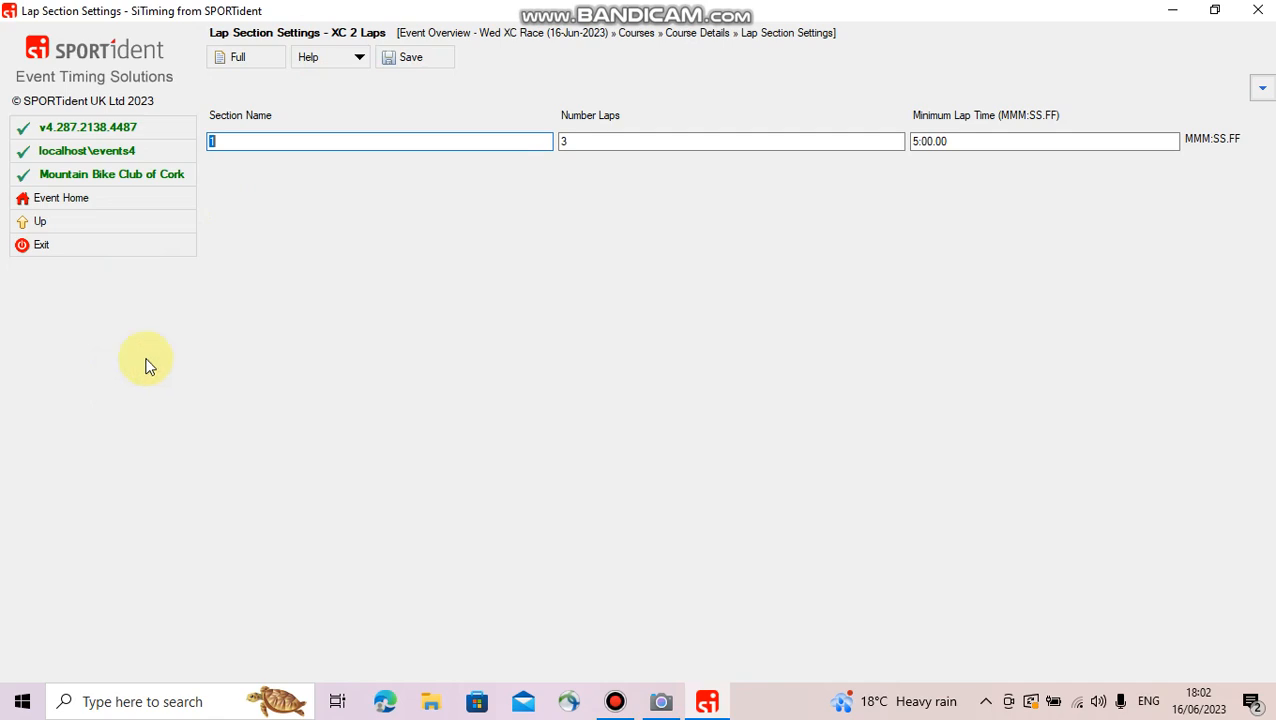
left_click(578, 142)
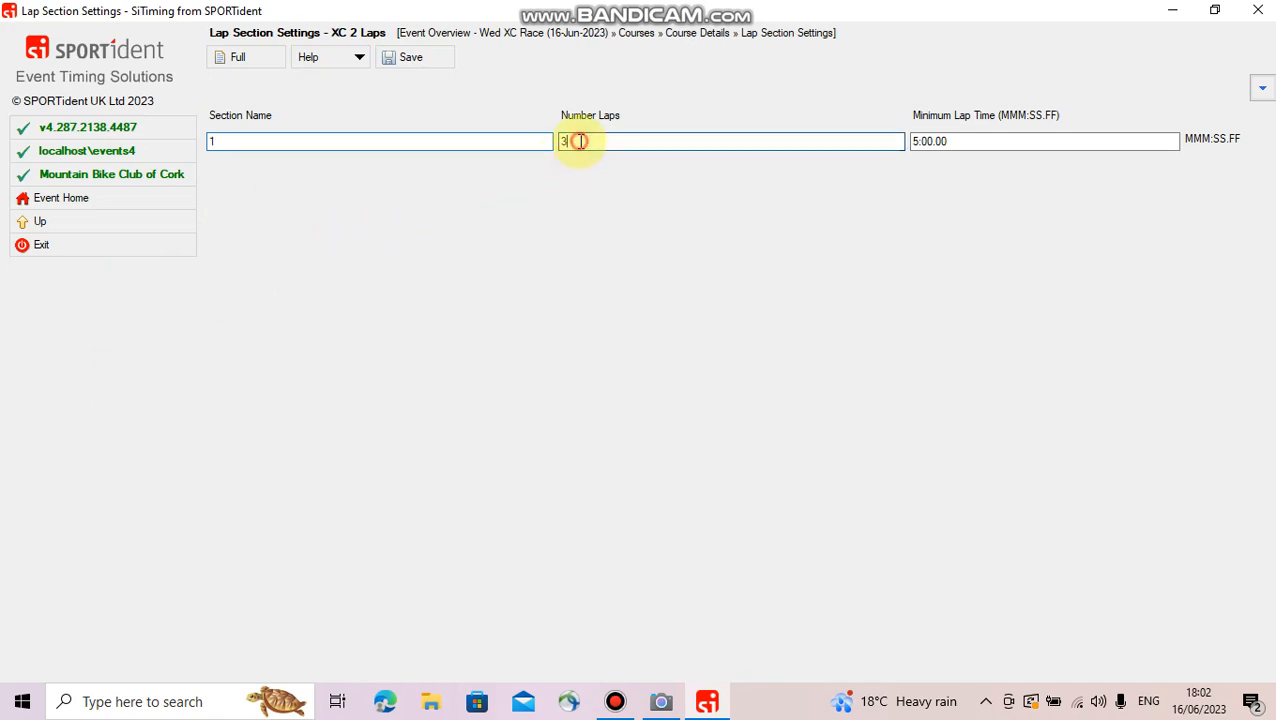
key("BackSpace")
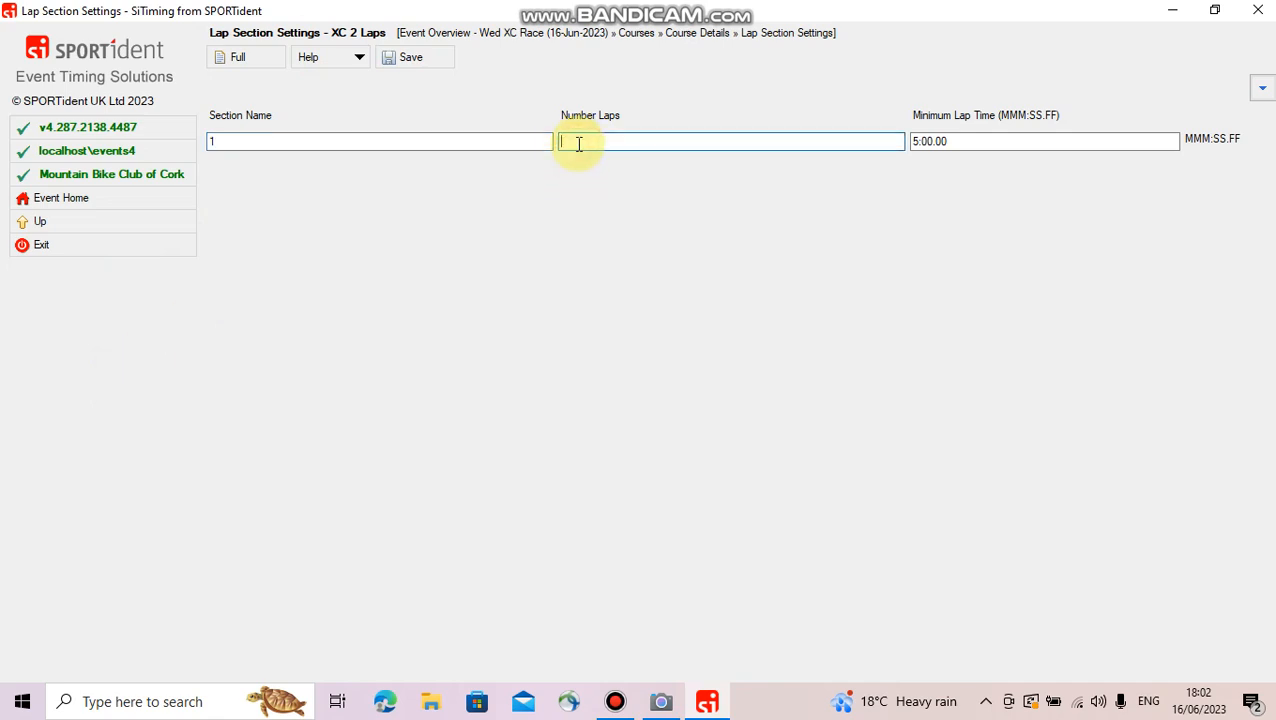
type("2")
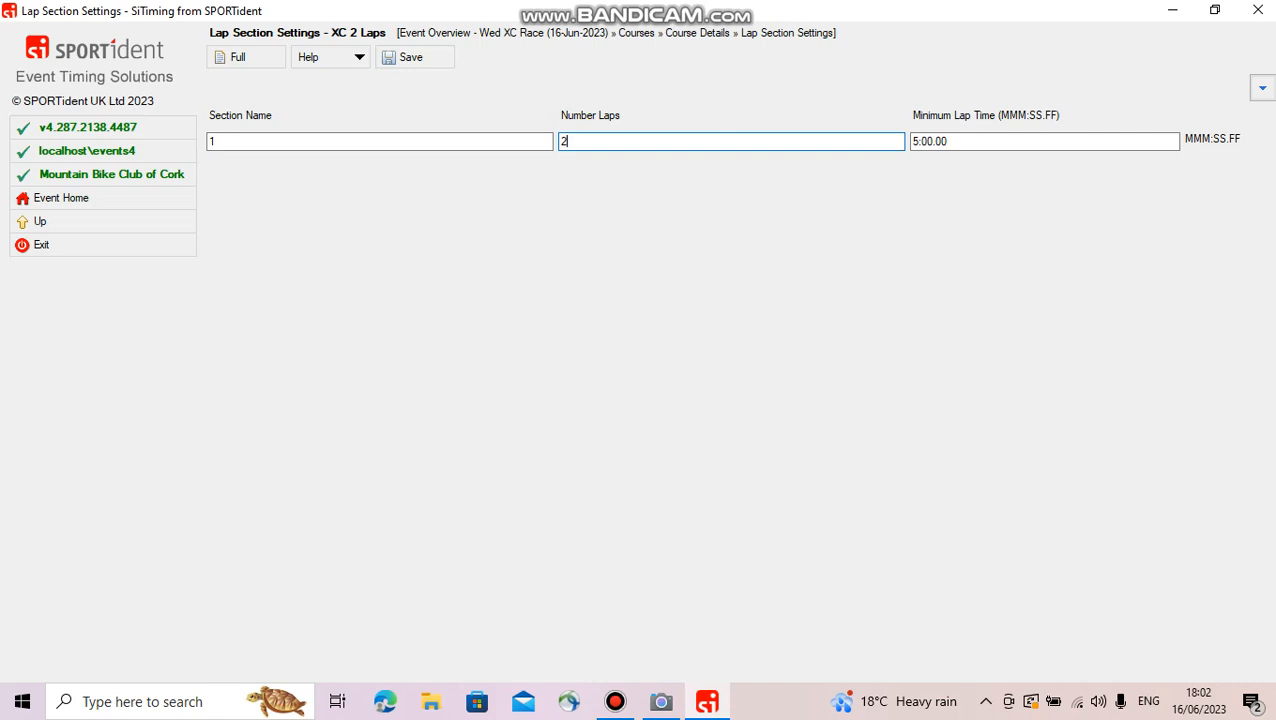
left_click(984, 146)
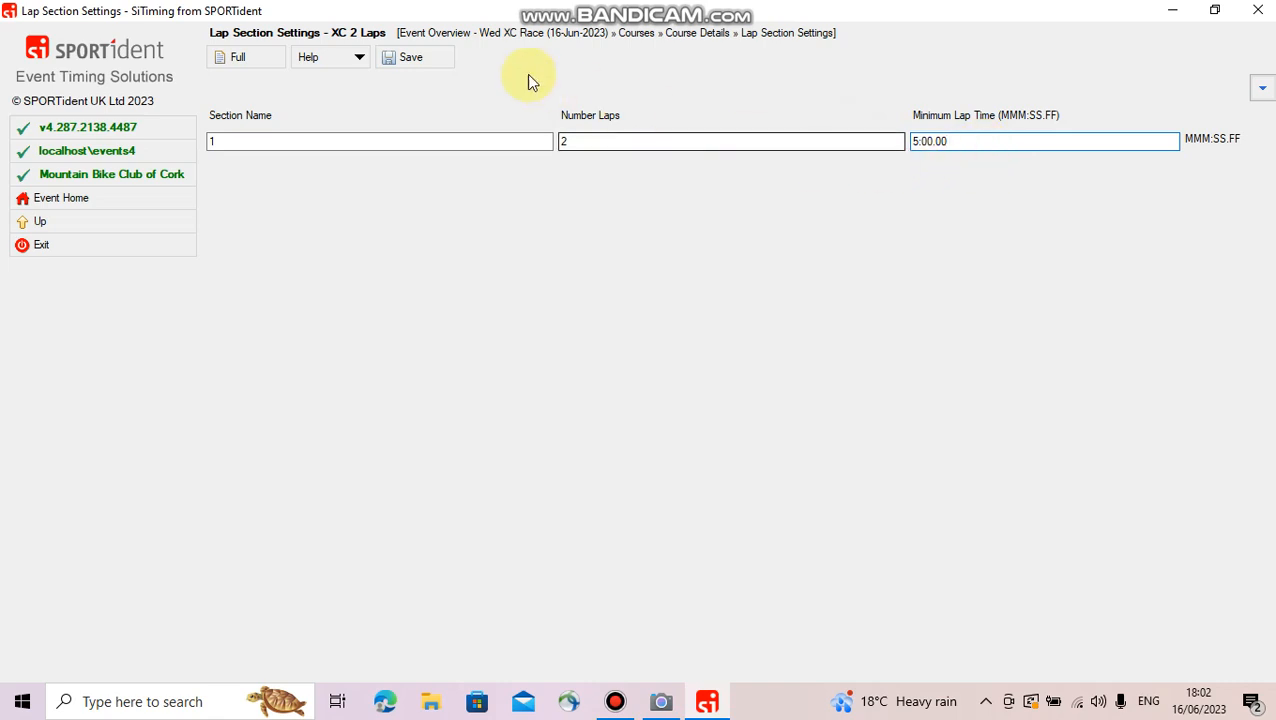
left_click(429, 57)
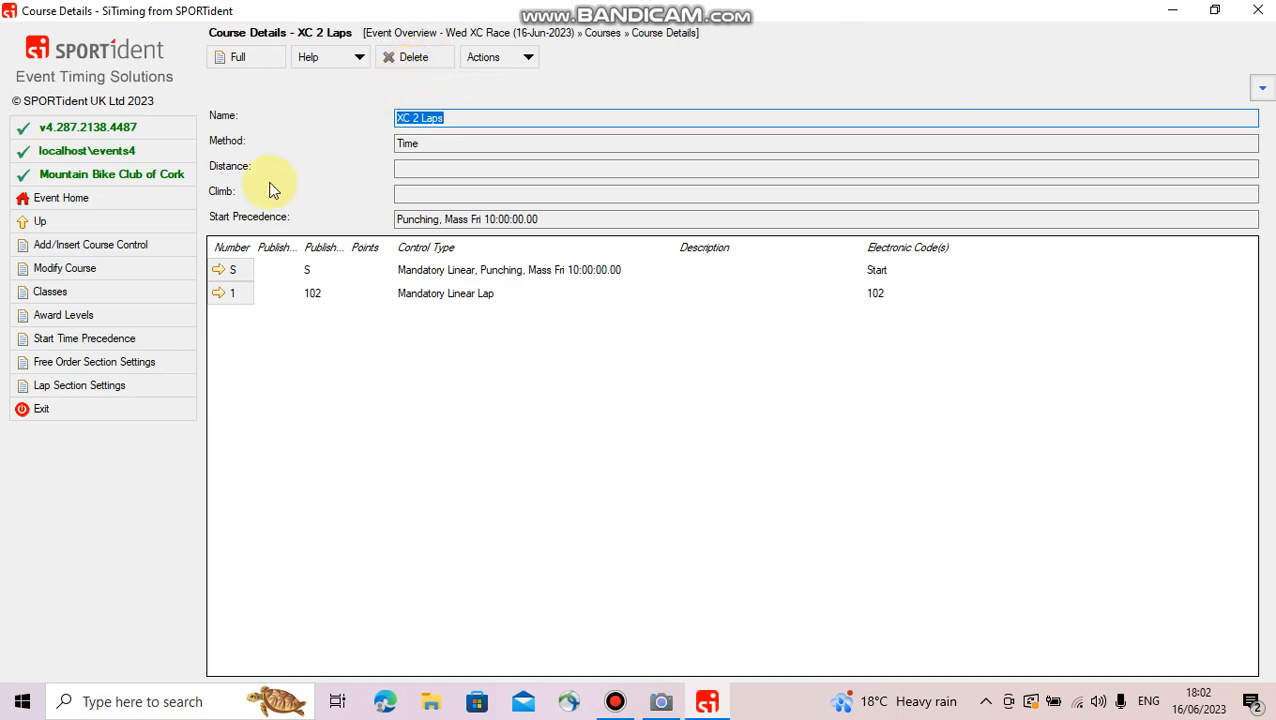
left_click(172, 221)
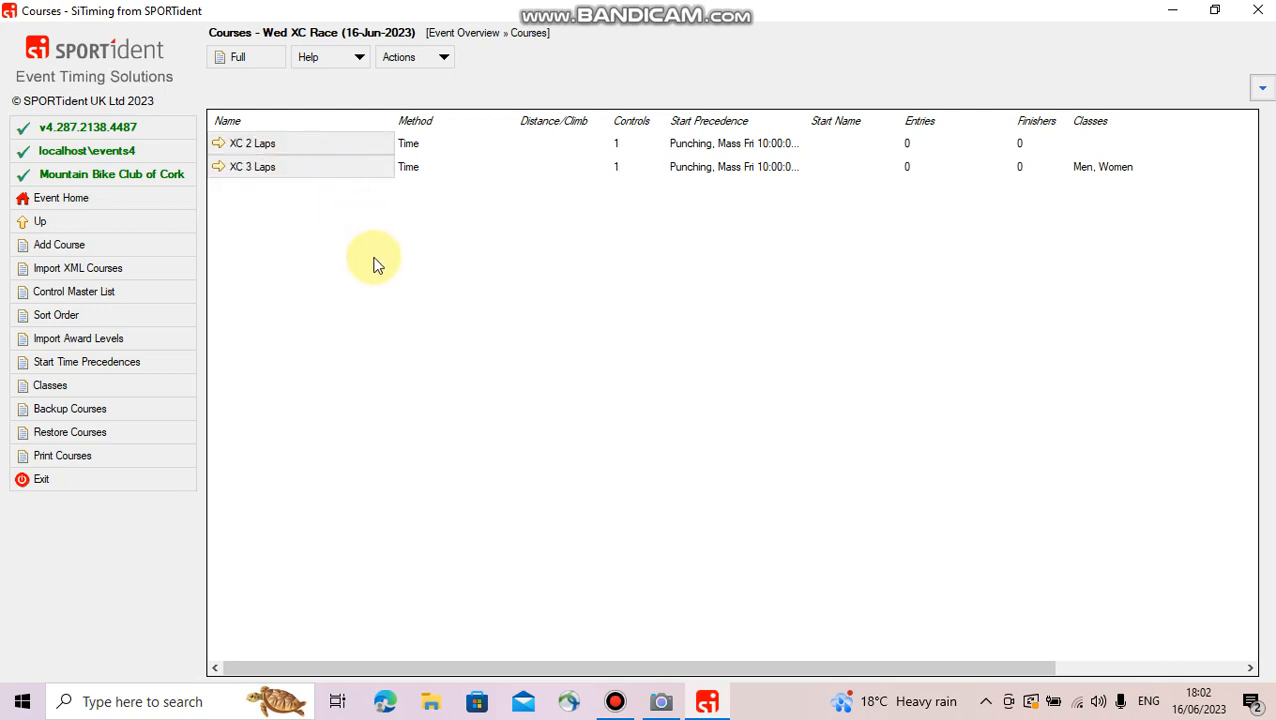
Create another copy of the XC 3 Laps course within the Wed XC Race event
double_click(299, 174)
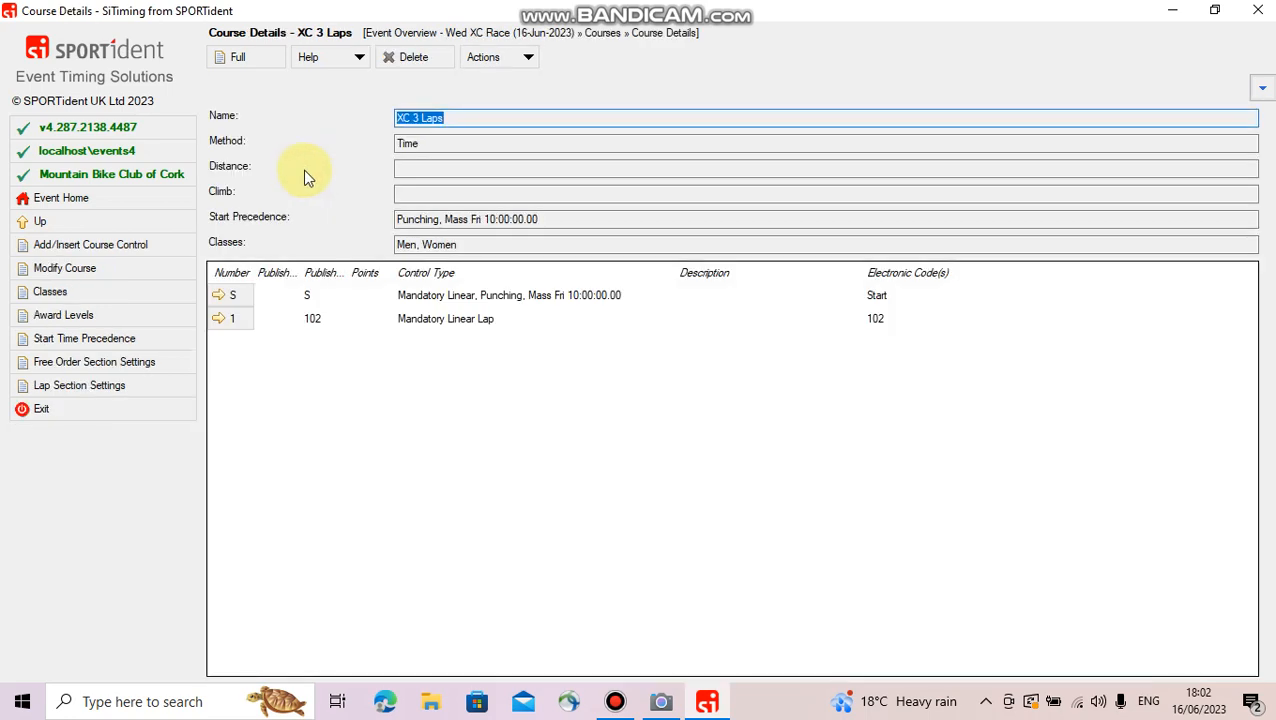
left_click(528, 60)
left_click(524, 81)
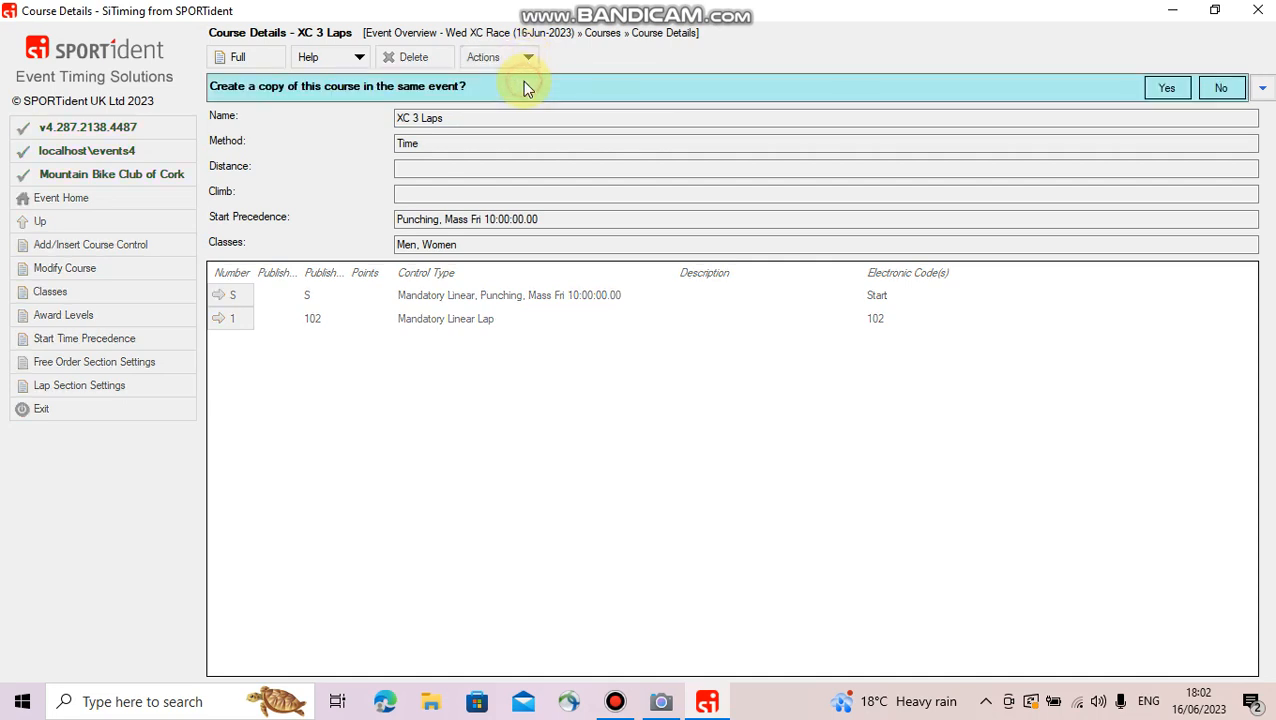
left_click(1166, 88)
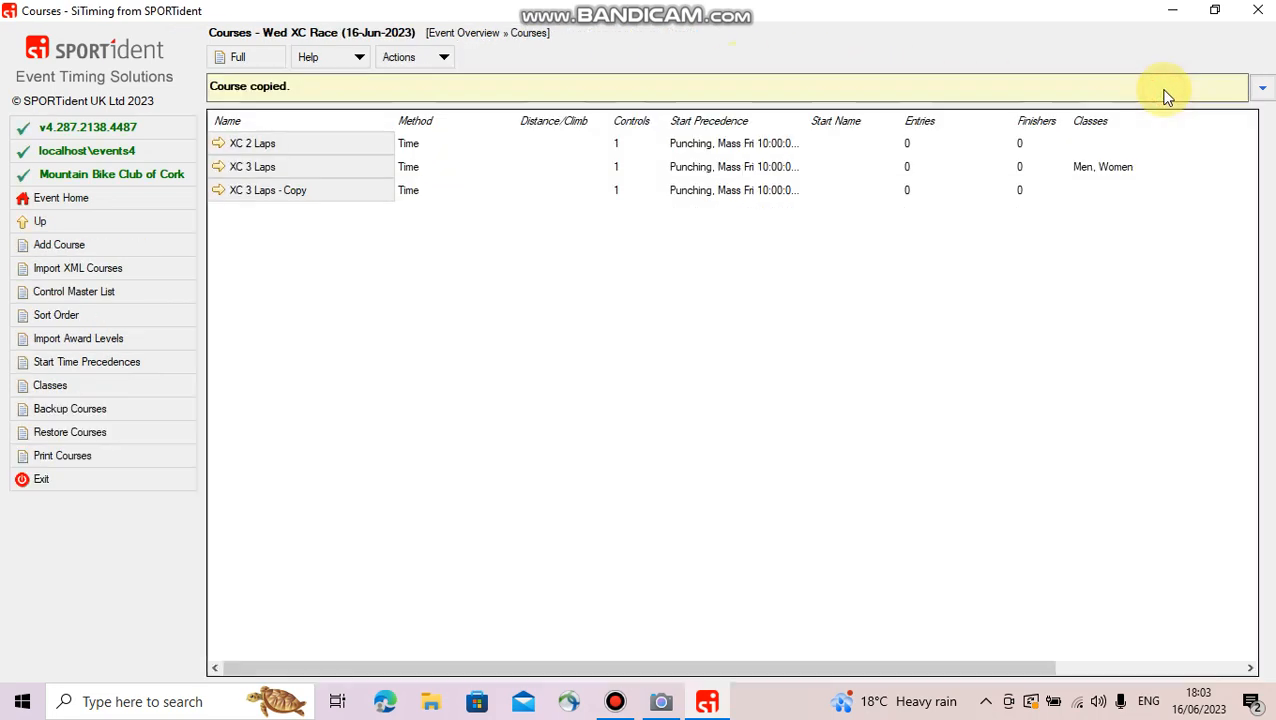
Rename the new copy of the XC 3 Laps course as XC 4 Laps and save it
left_click(316, 195)
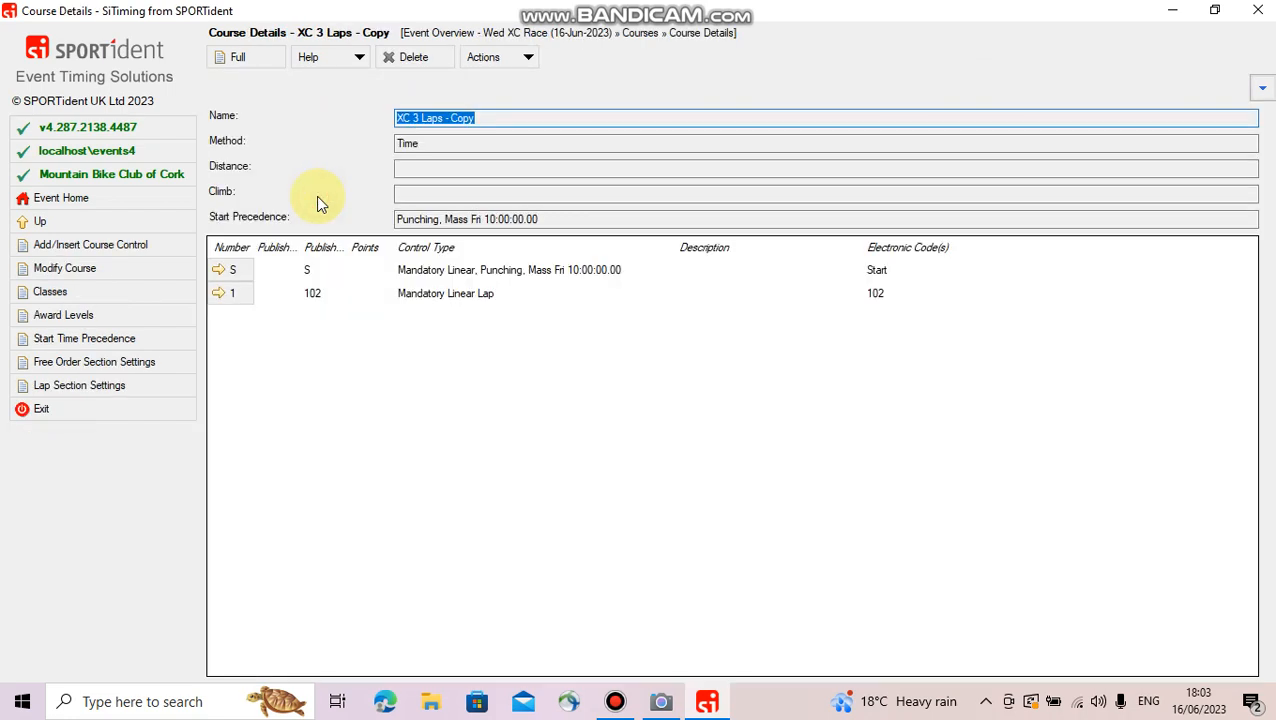
left_click(157, 263)
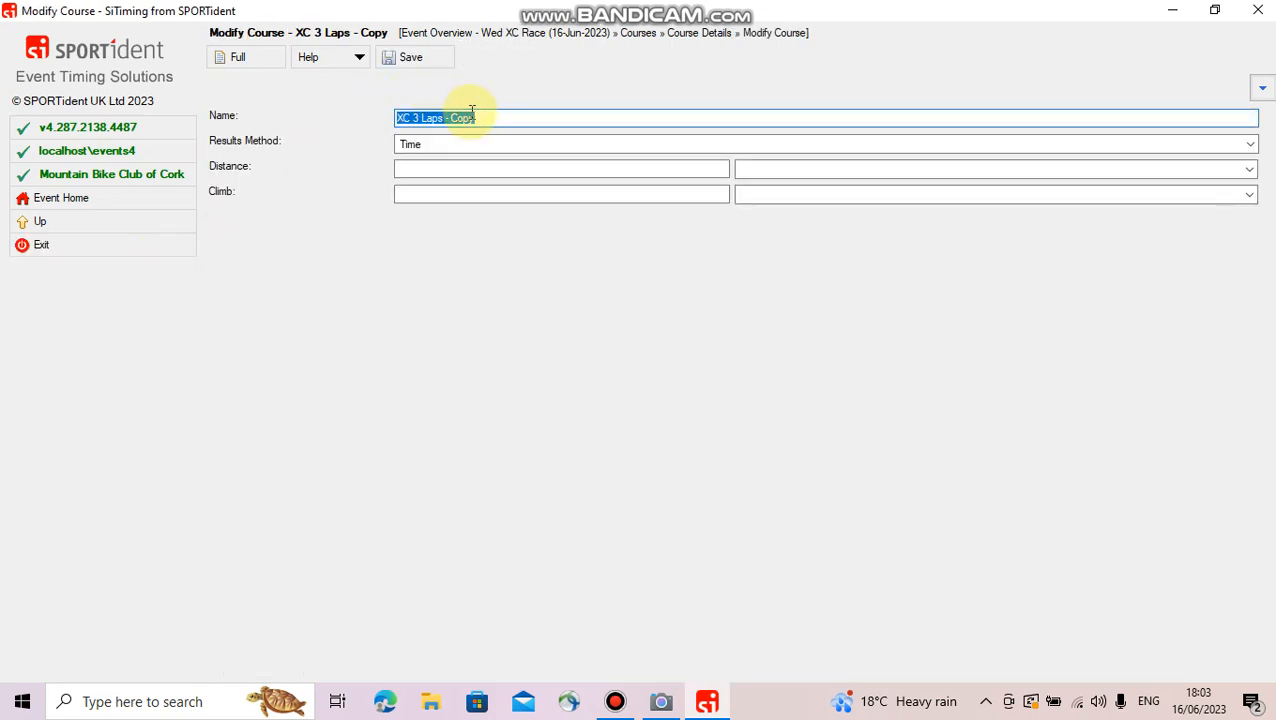
left_click(476, 117)
left_click_drag(476, 117, 446, 120)
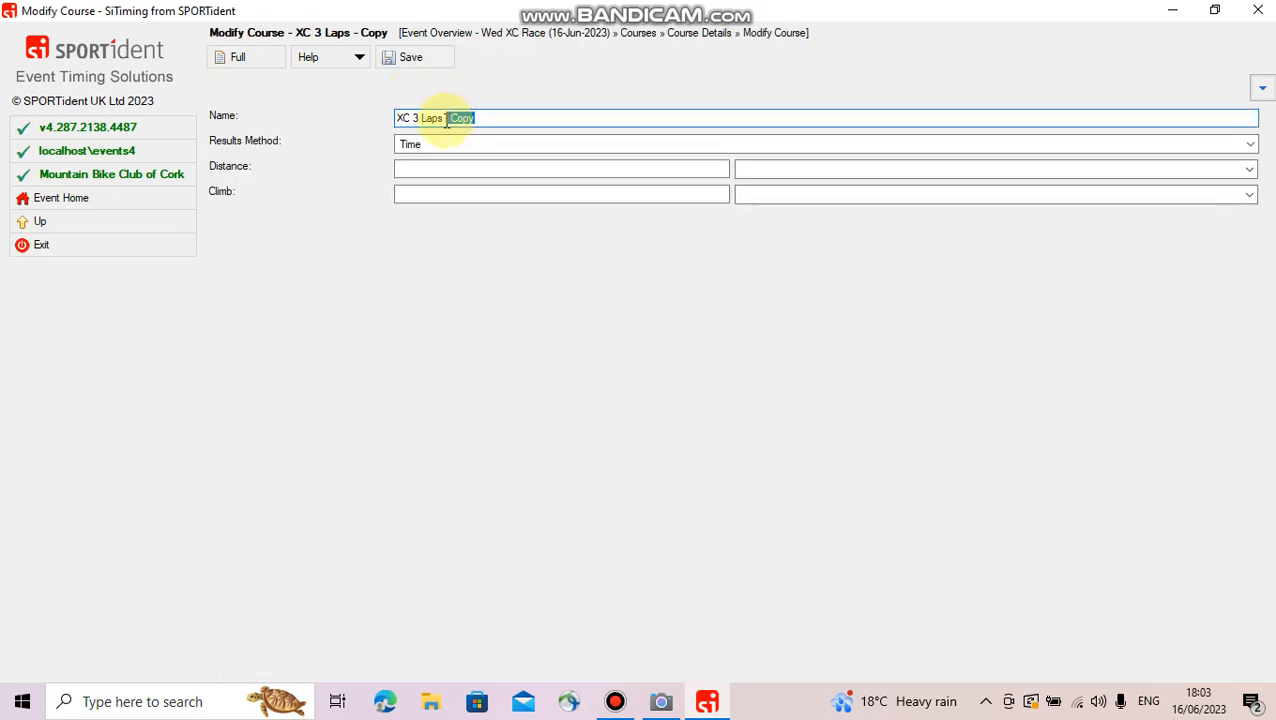
key("BackSpace")
key("ctrl+Left")
key("Left")
key("BackSpace")
type("4")
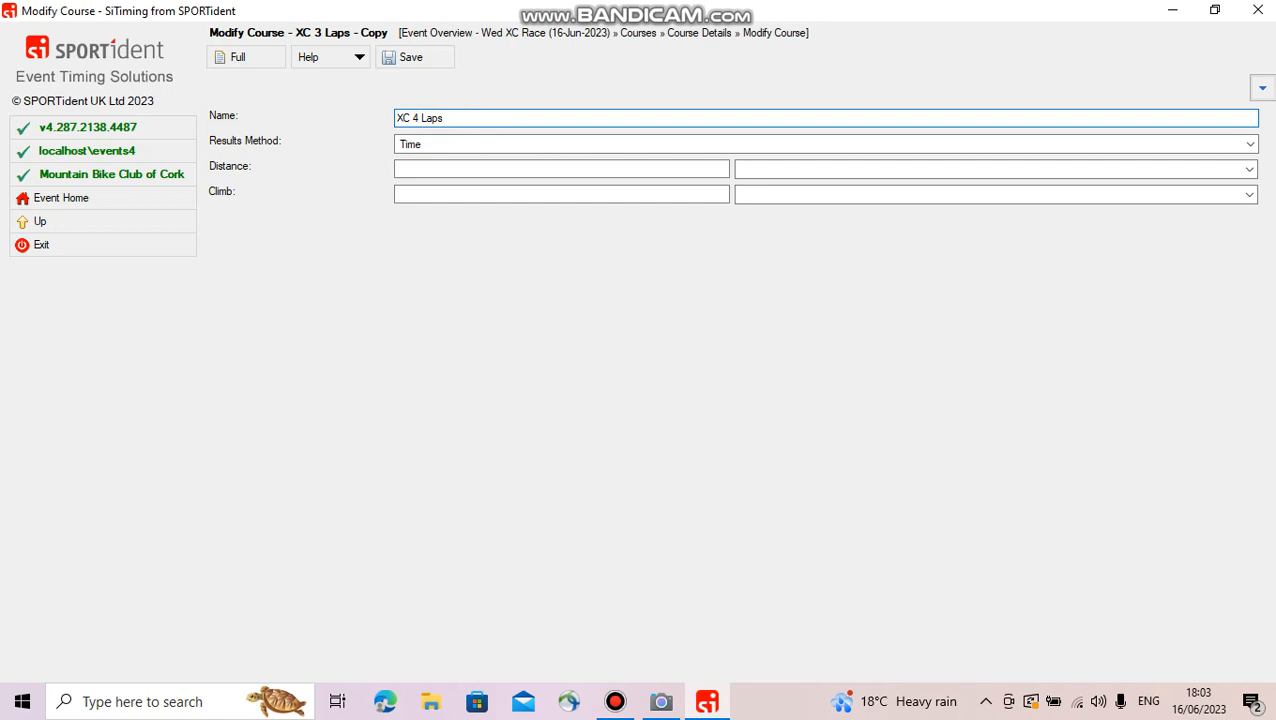
left_click(421, 50)
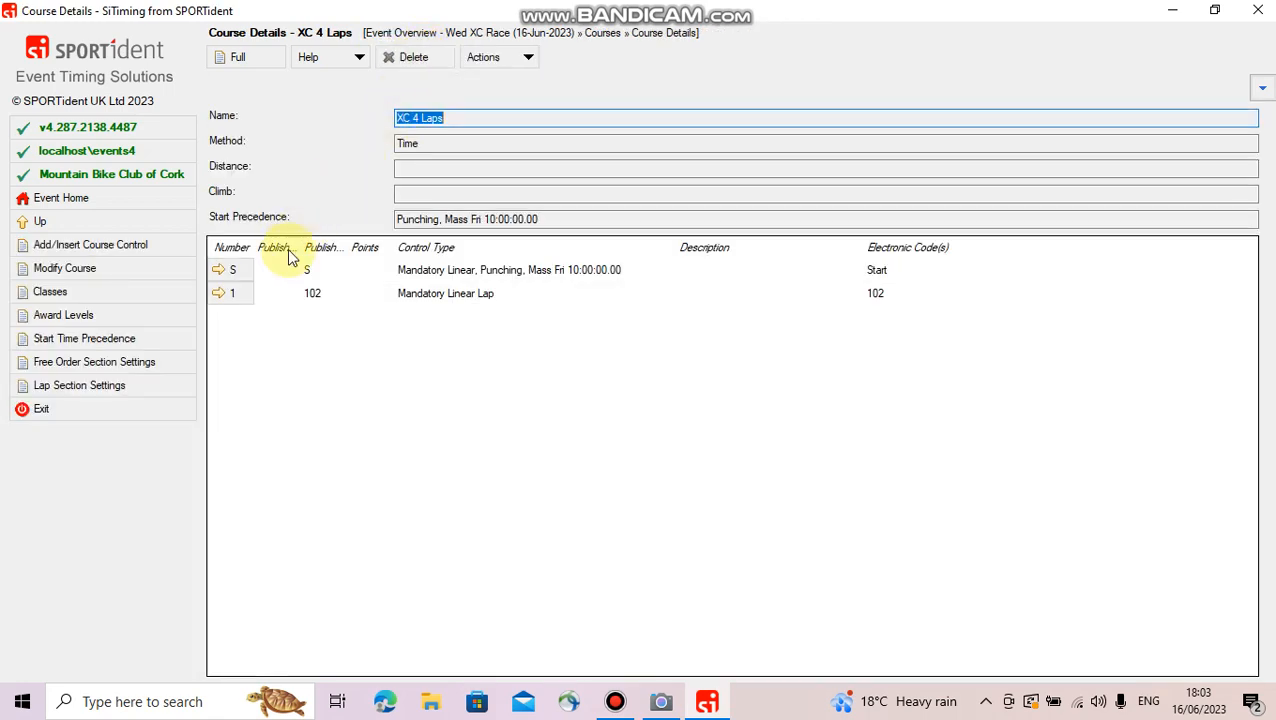
Set the number of laps to 4 in the XC 4 Laps lap section settings, save and return to the course list
left_click(139, 385)
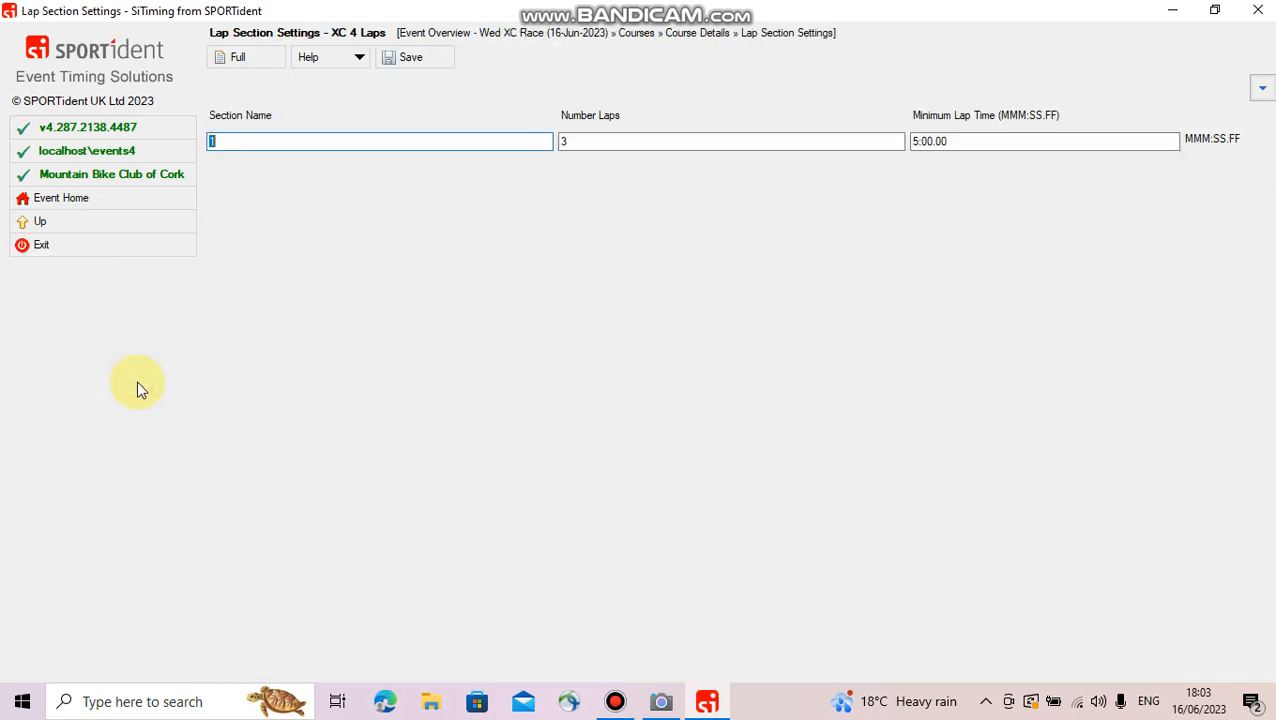
left_click(611, 142)
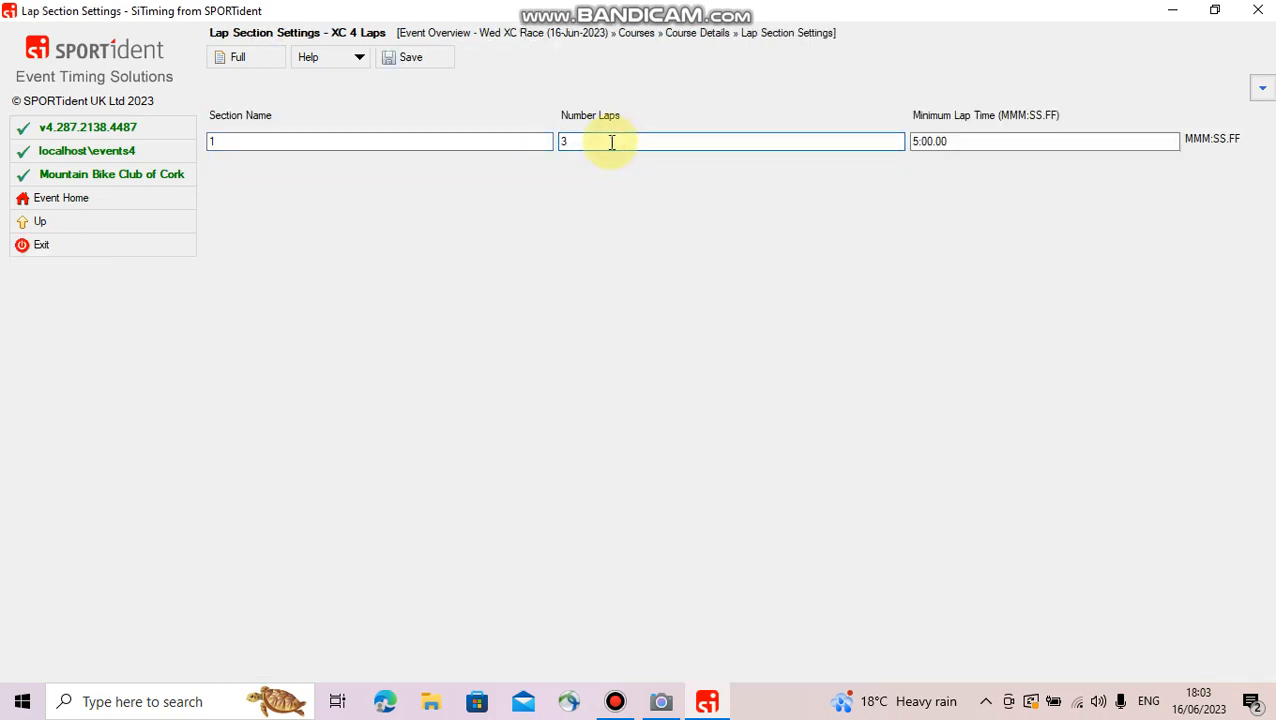
key("BackSpace")
type("4")
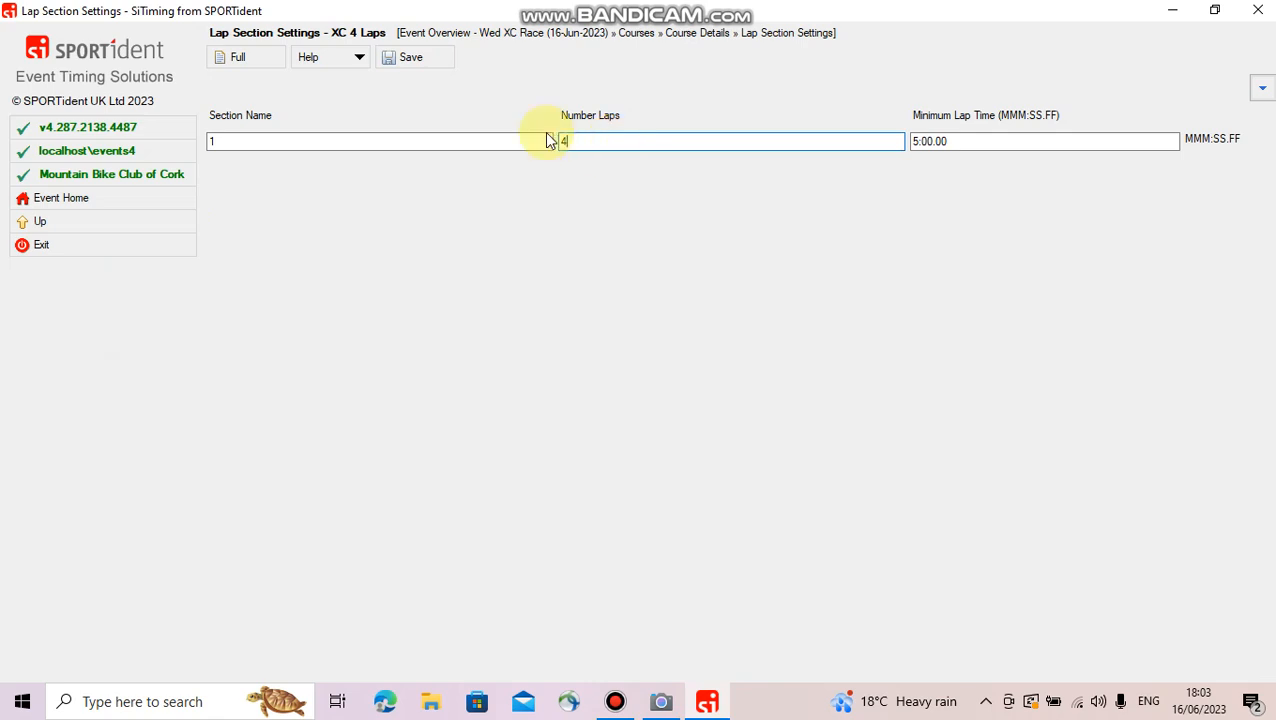
left_click(438, 59)
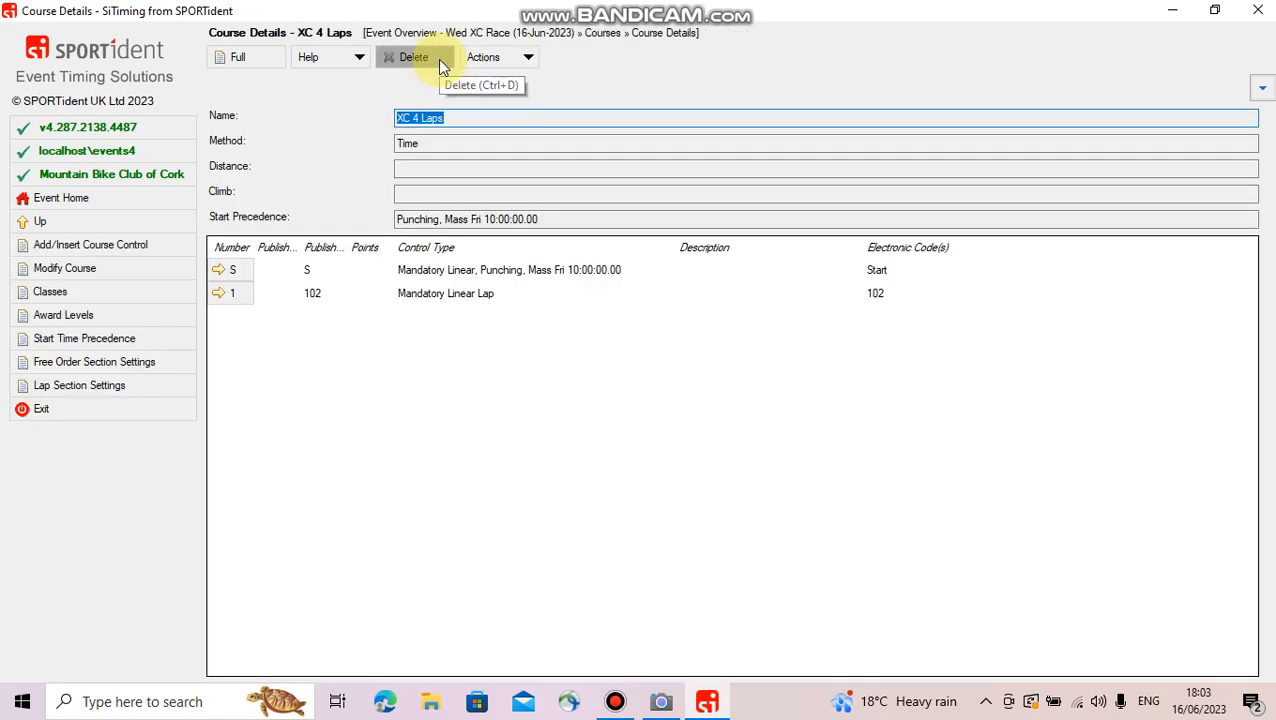
left_click(114, 222)
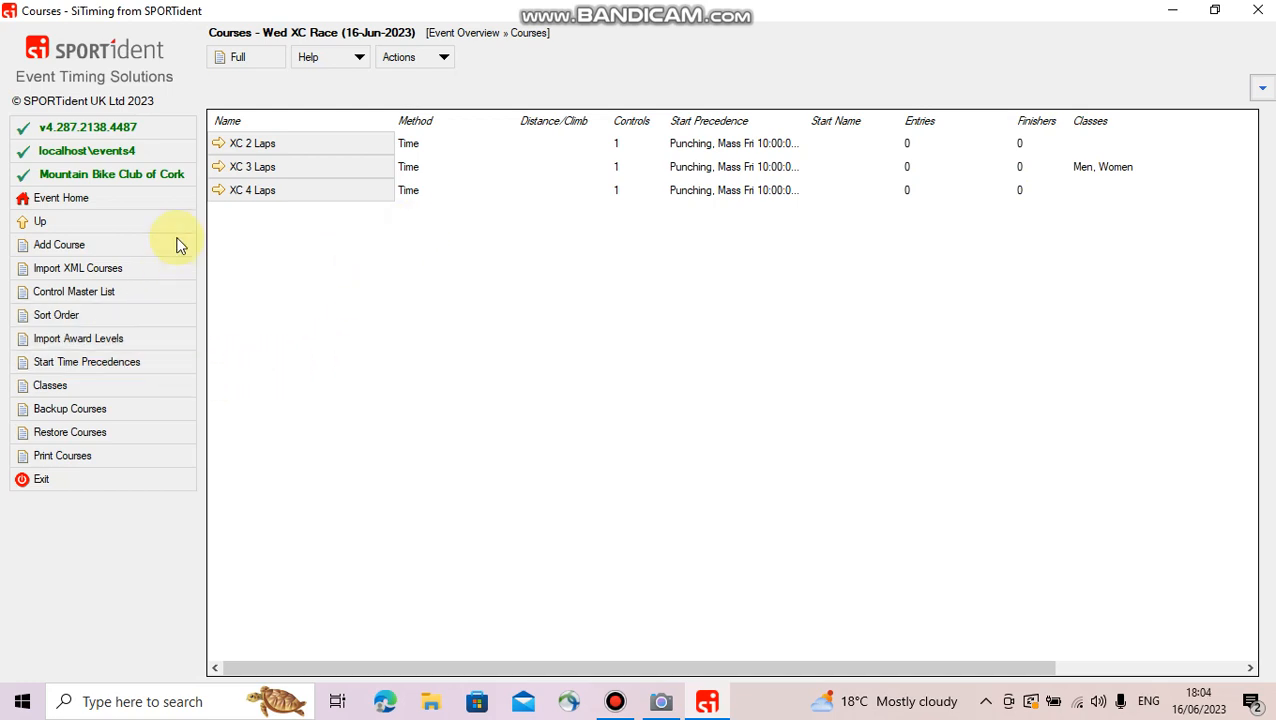
Set the mass start time to 19:00:00.00 in the start time precedences, apply it to all courses and return to the event overview
left_click(91, 362)
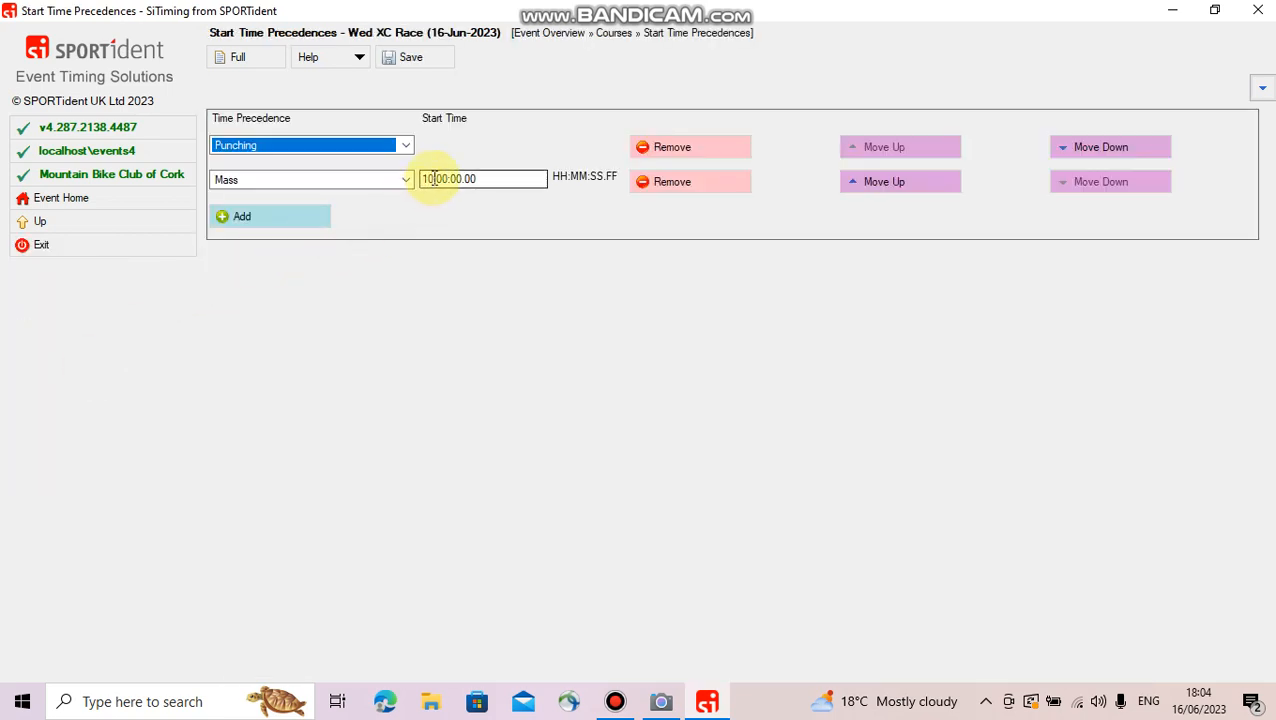
left_click(433, 179)
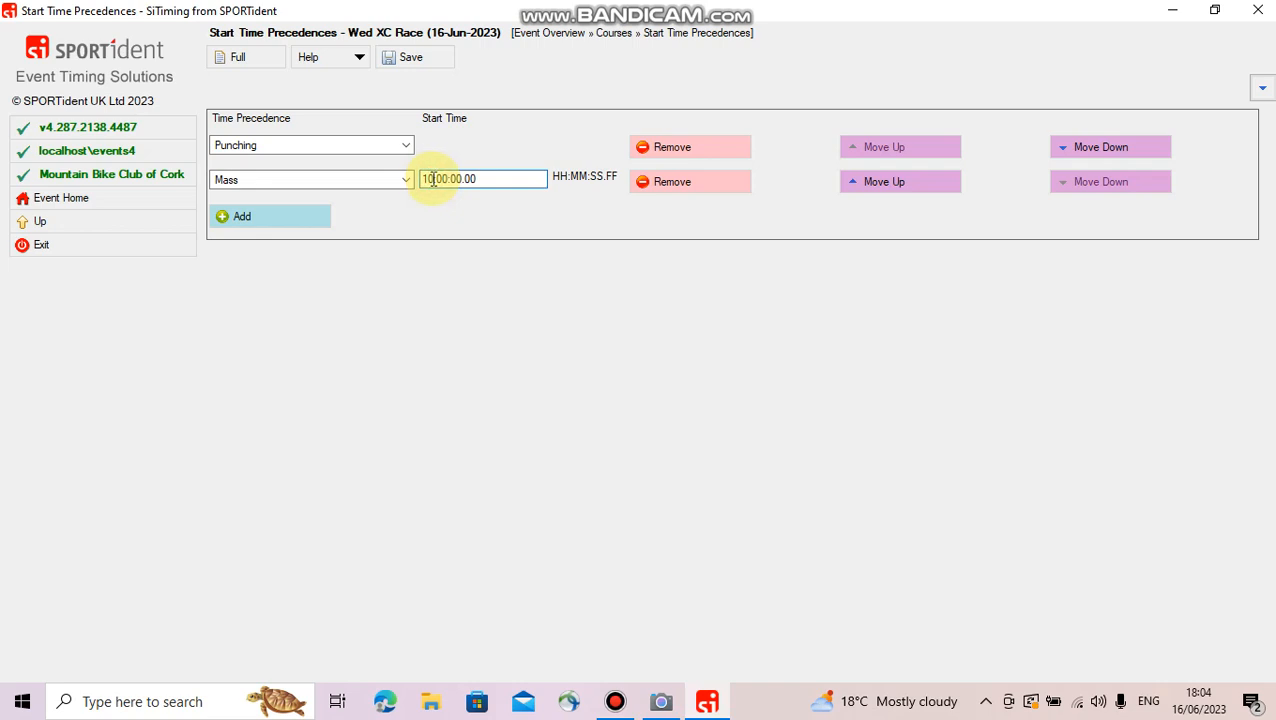
key("BackSpace")
type("9")
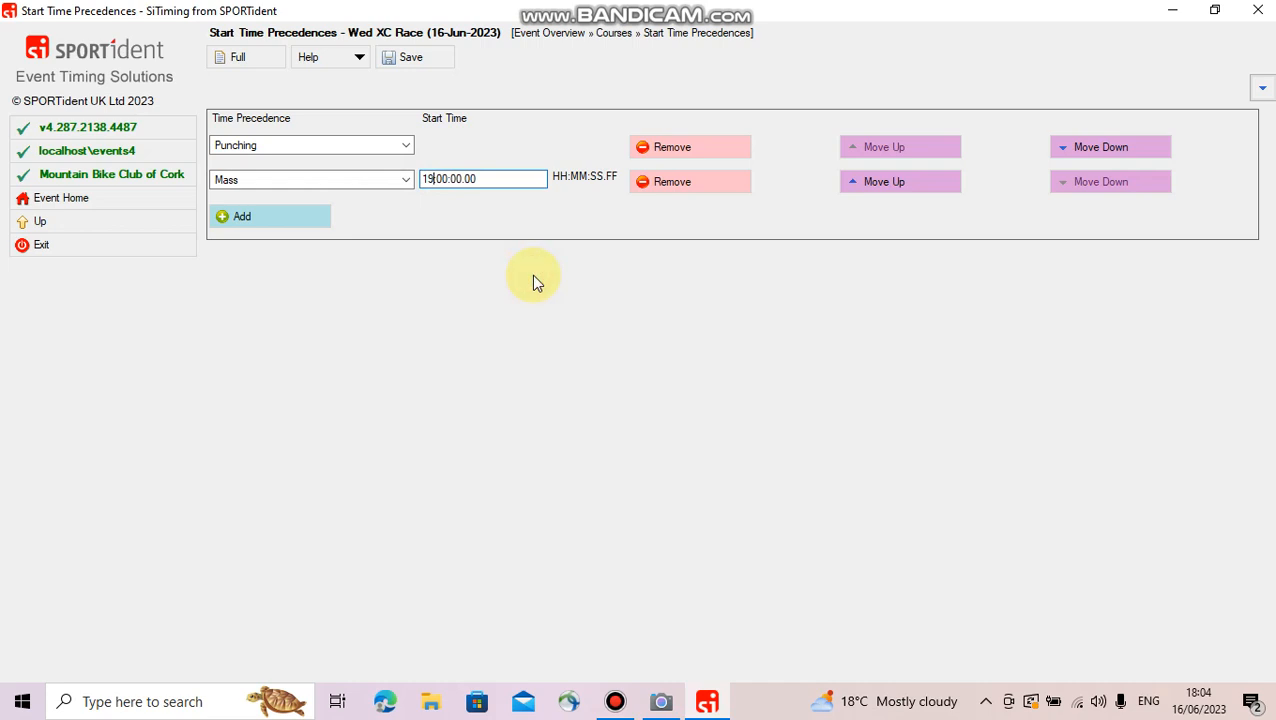
left_click(420, 62)
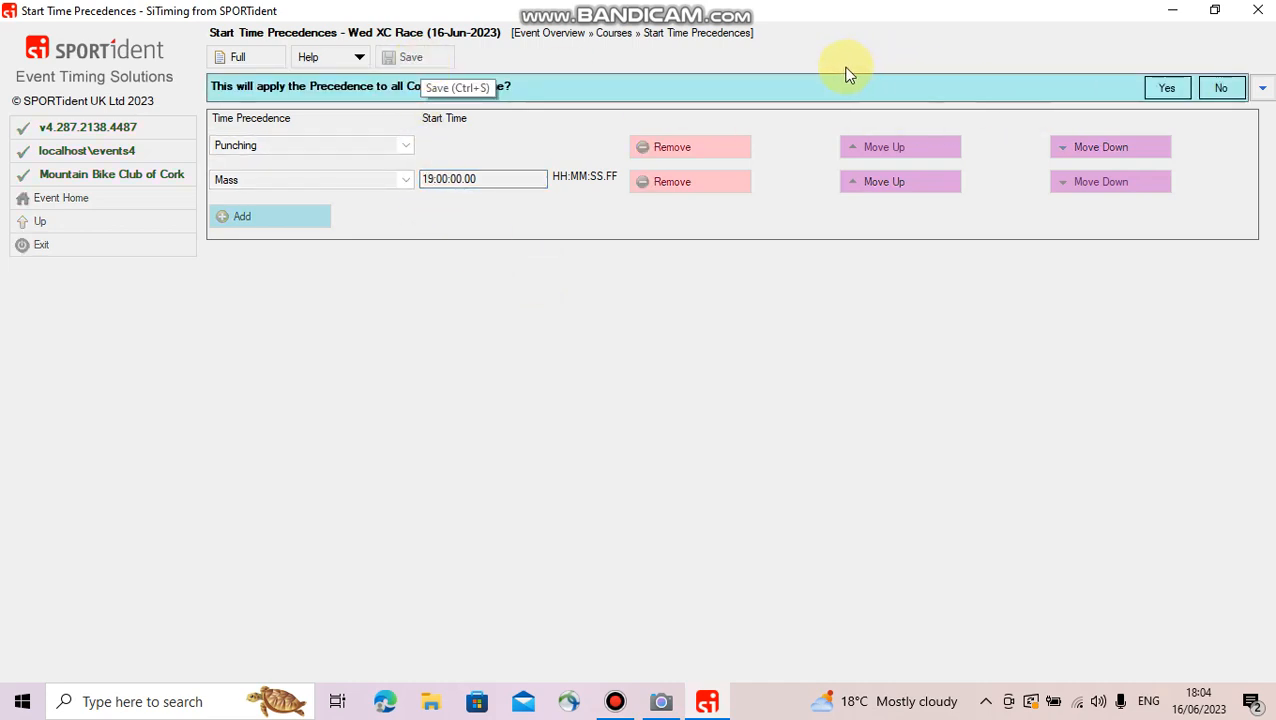
left_click(1153, 92)
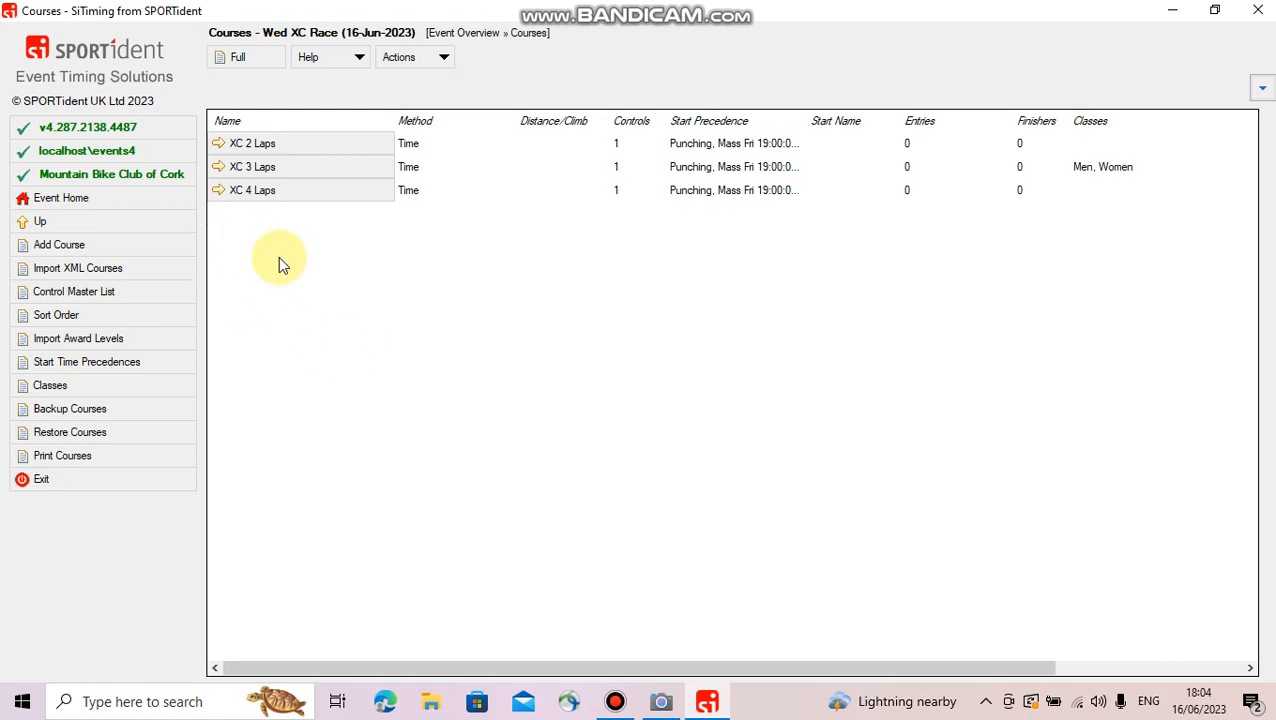
left_click(163, 229)
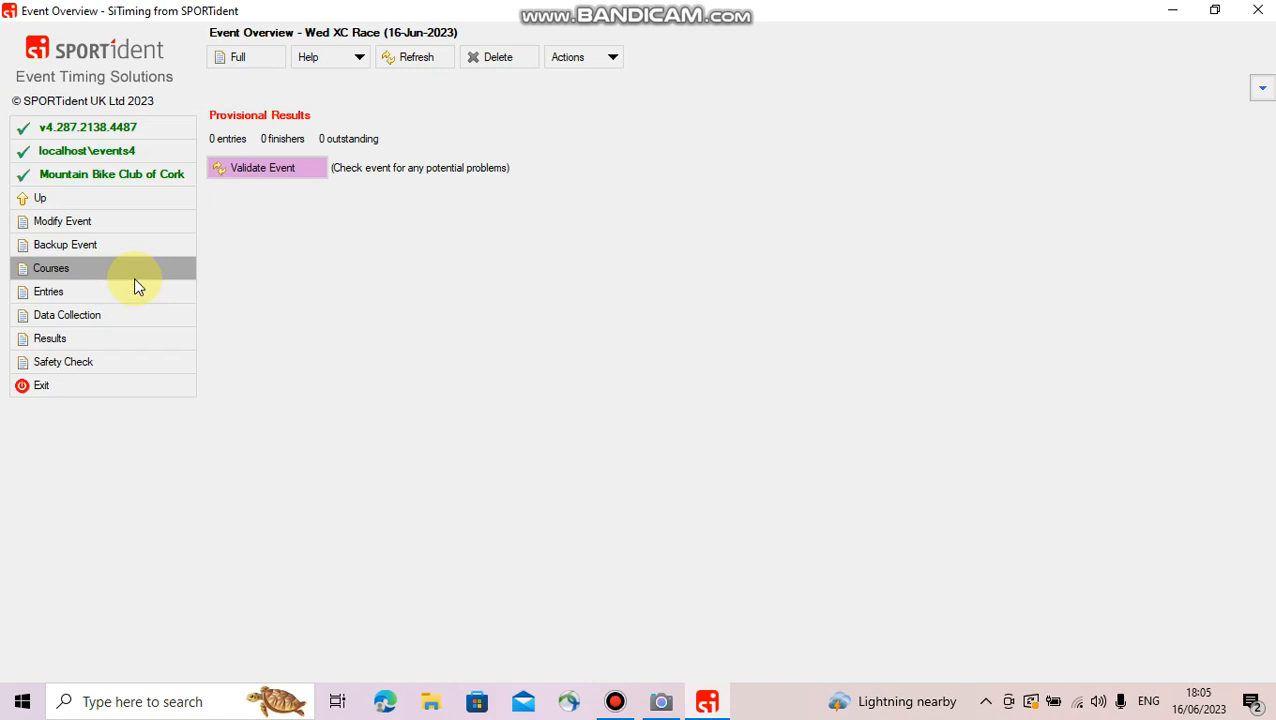
left_click(615, 702)
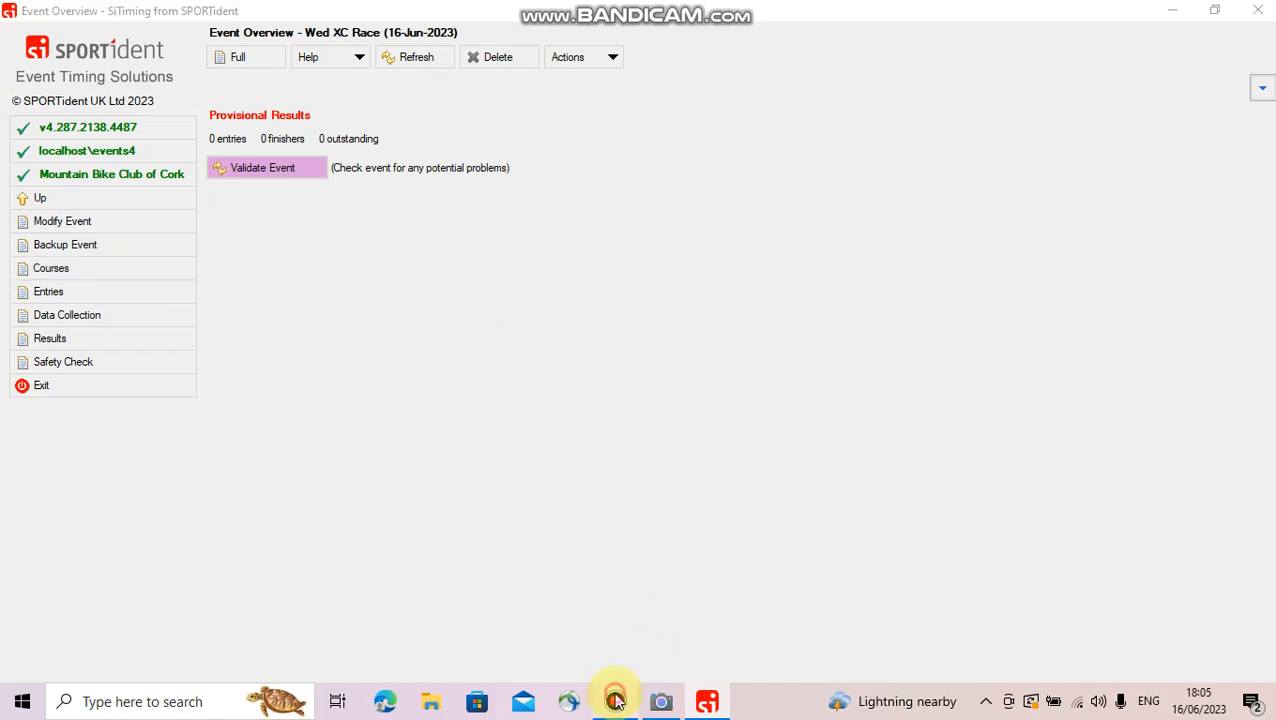